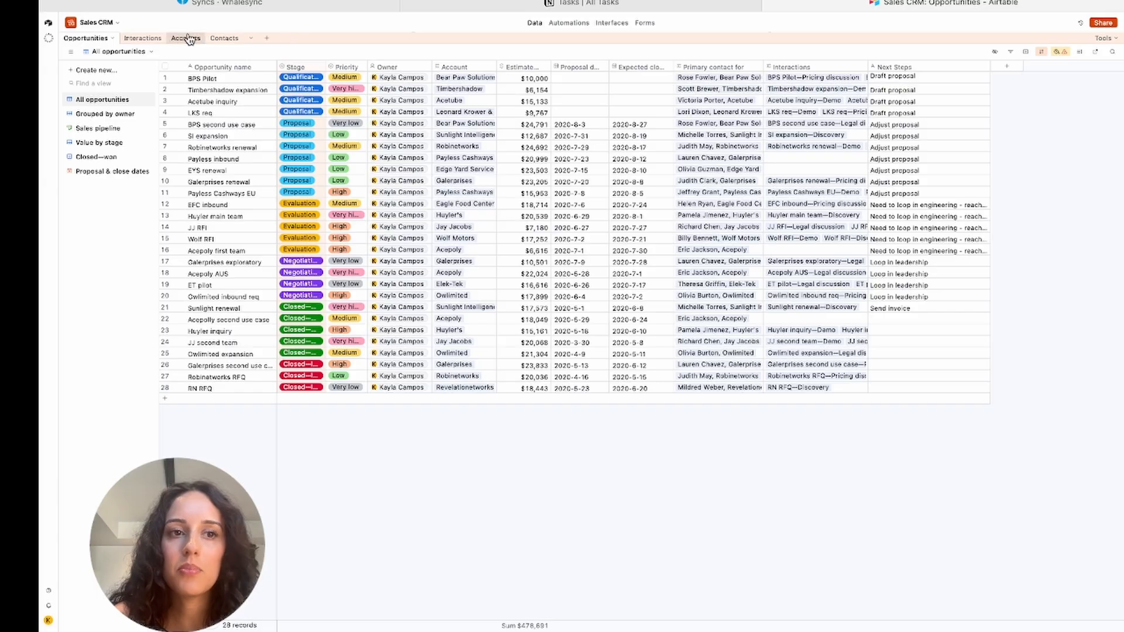
# Step: Open the Bear Paw Solutions account record linked to the BPS Pilot opportunity, review its details, and close it
pyautogui.click(460, 80)
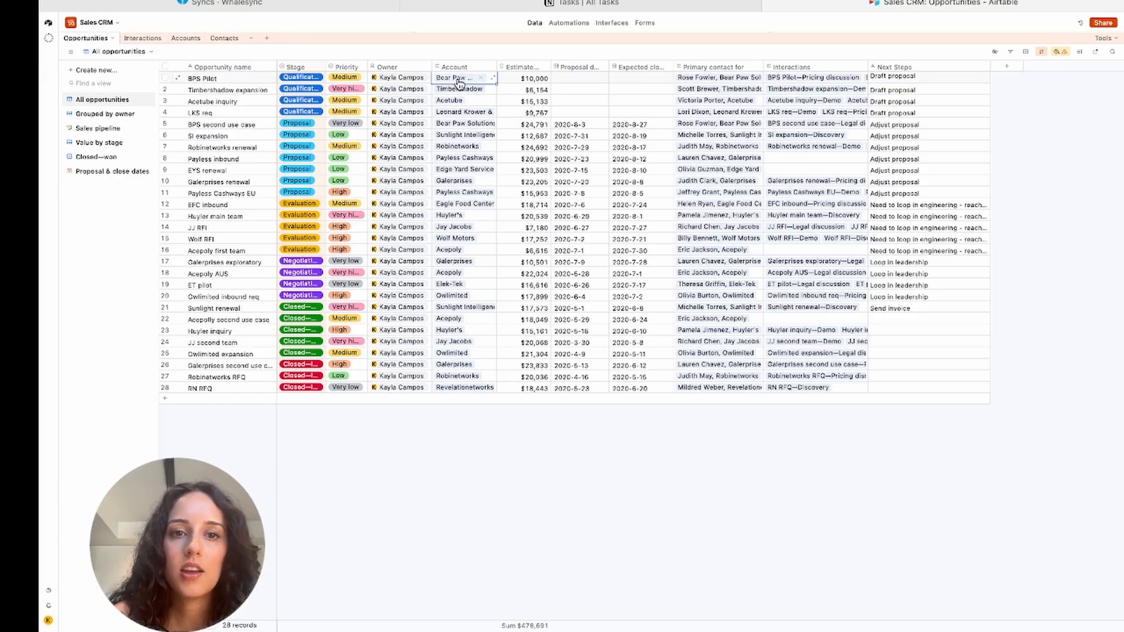
pyautogui.click(458, 79)
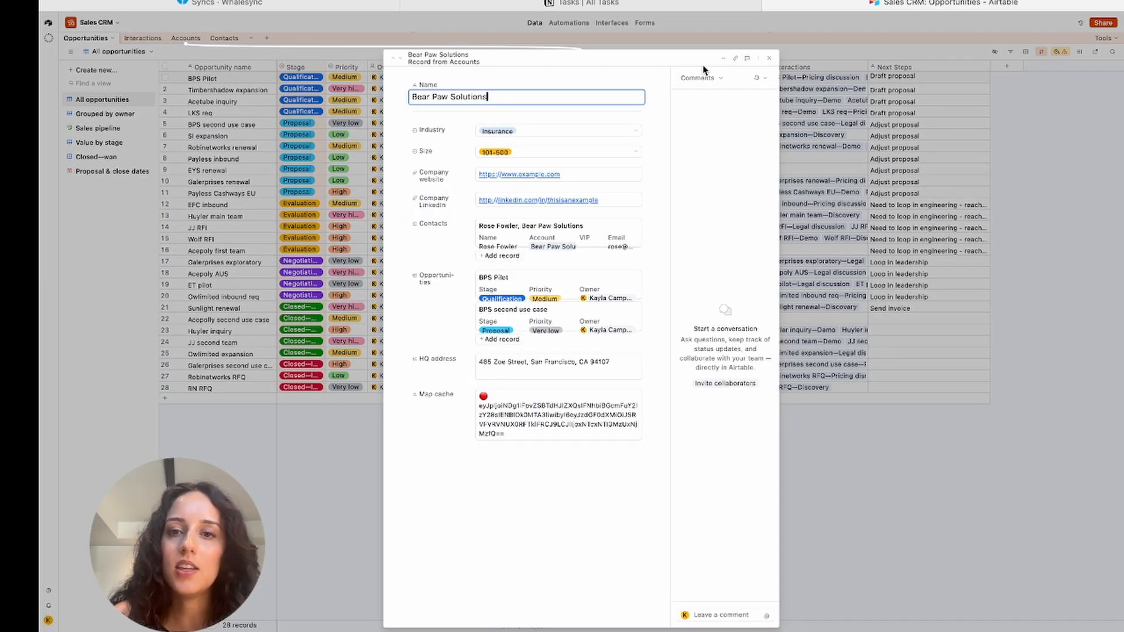
pyautogui.click(769, 58)
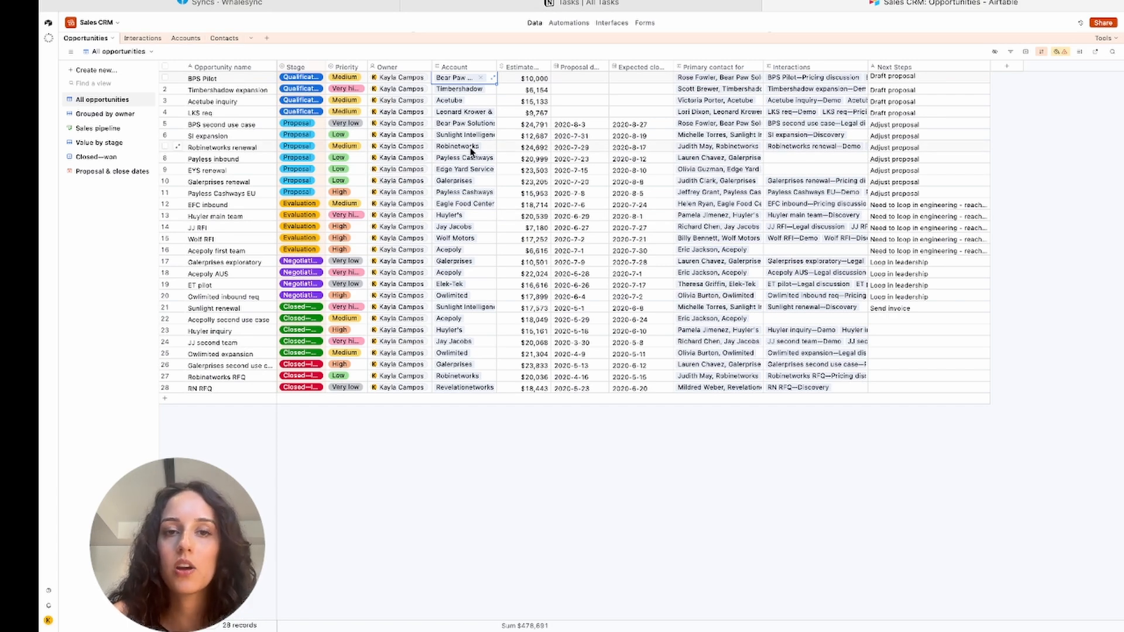
# Step: Compare the Tasks database in Notion with the Opportunities table in Airtable
pyautogui.click(595, 5)
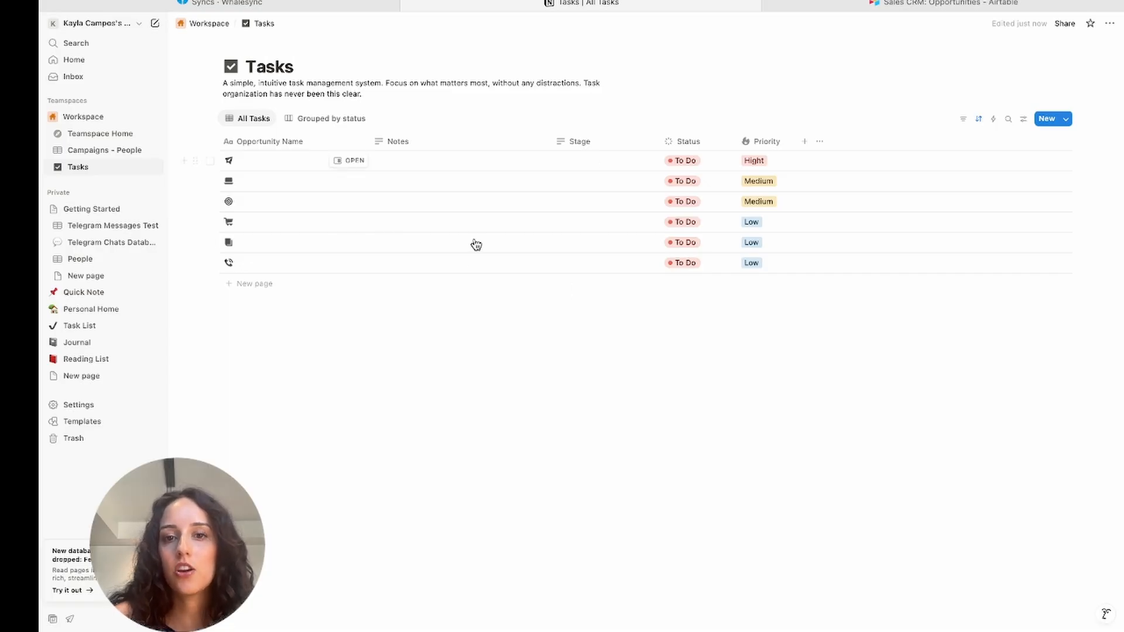
pyautogui.click(866, 6)
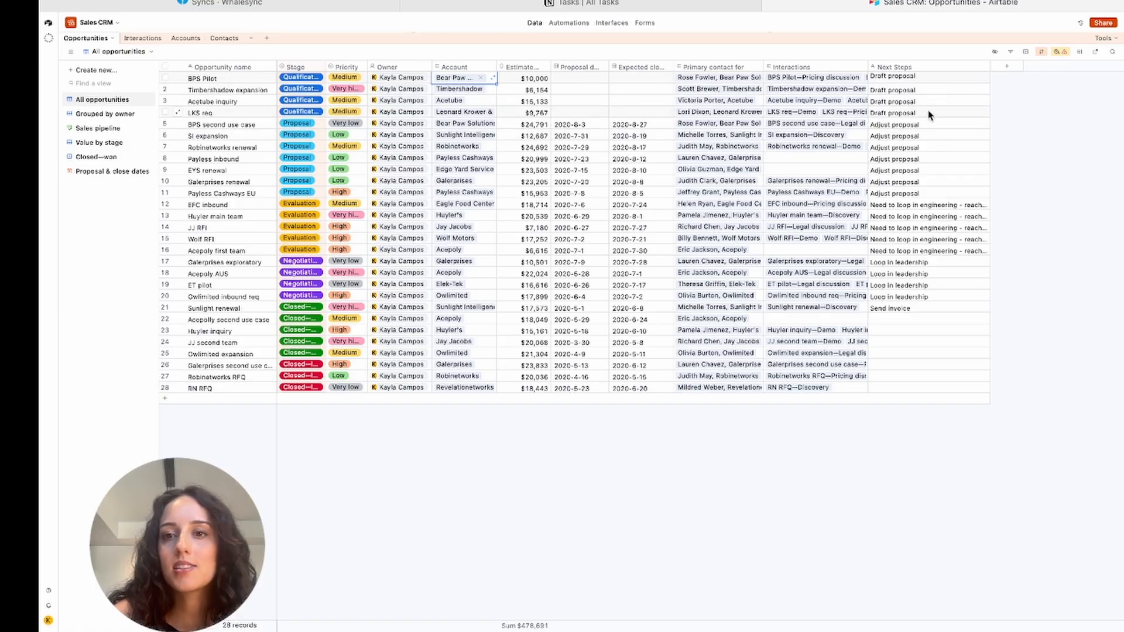
pyautogui.click(699, 9)
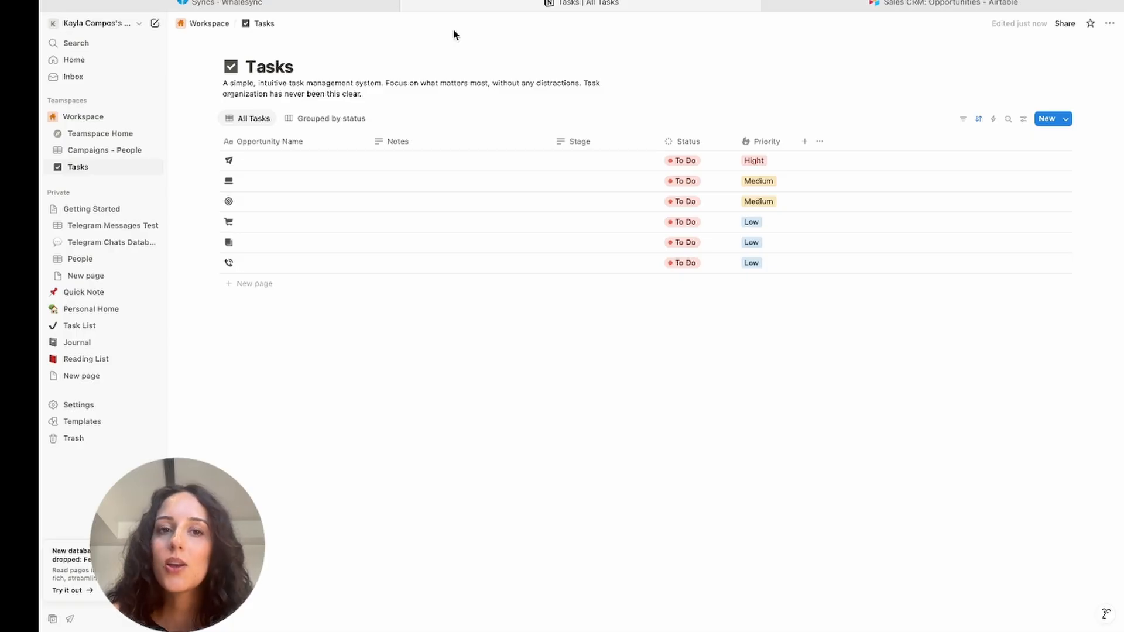
# Step: Switch to Whalesync, start a new sync, and connect Airtable as the first app with access to the Sales CRM base
pyautogui.click(336, 5)
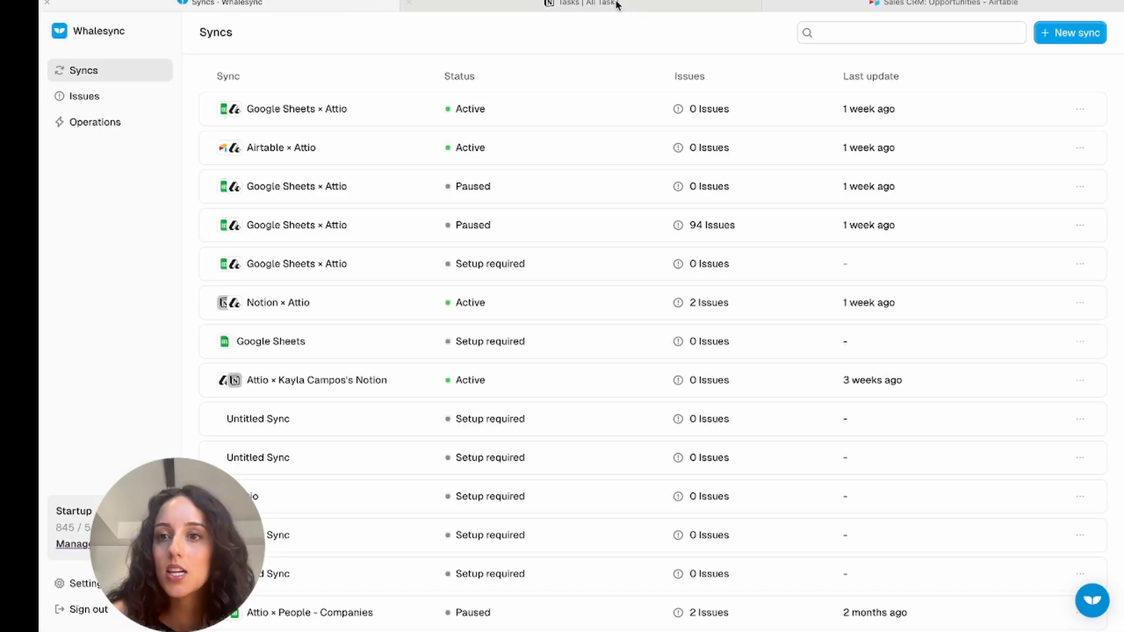
pyautogui.click(1081, 39)
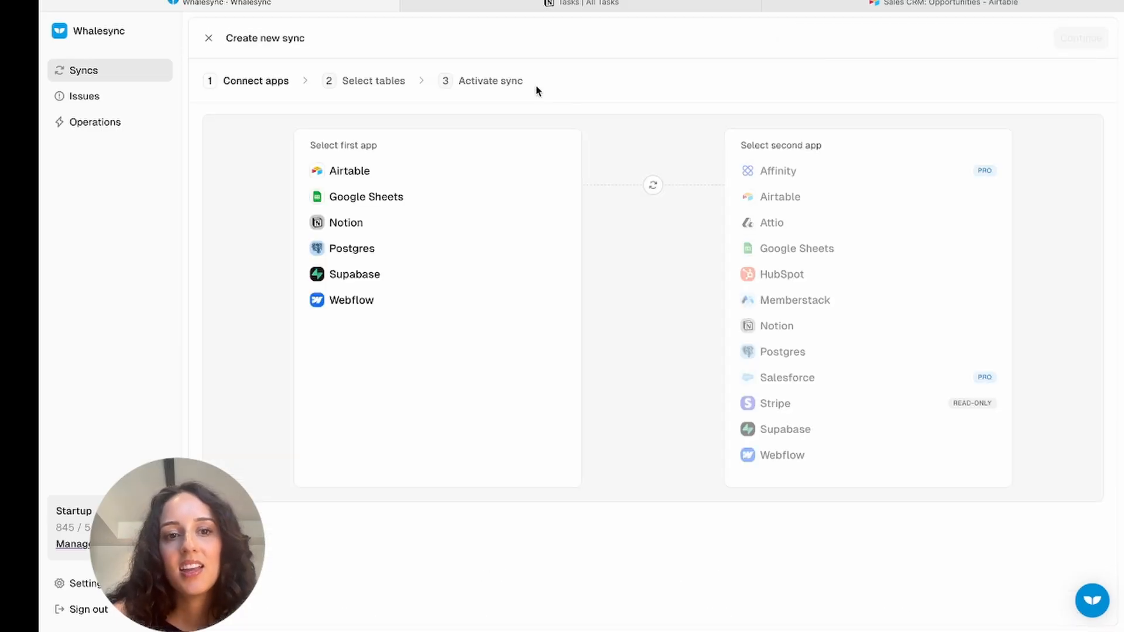
pyautogui.click(433, 173)
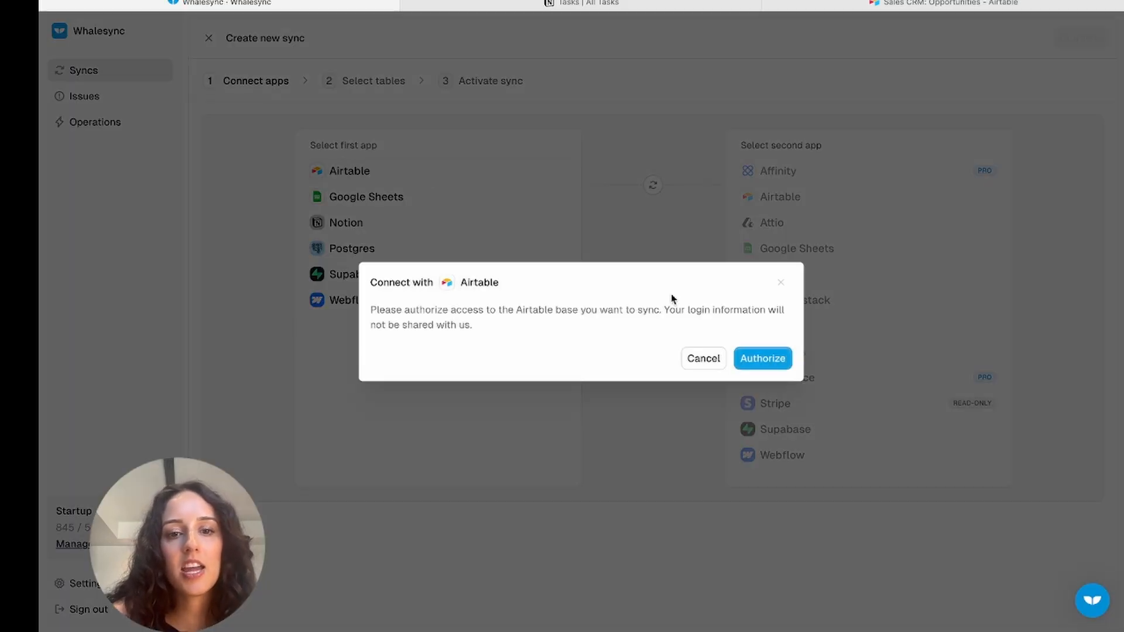
pyautogui.click(772, 359)
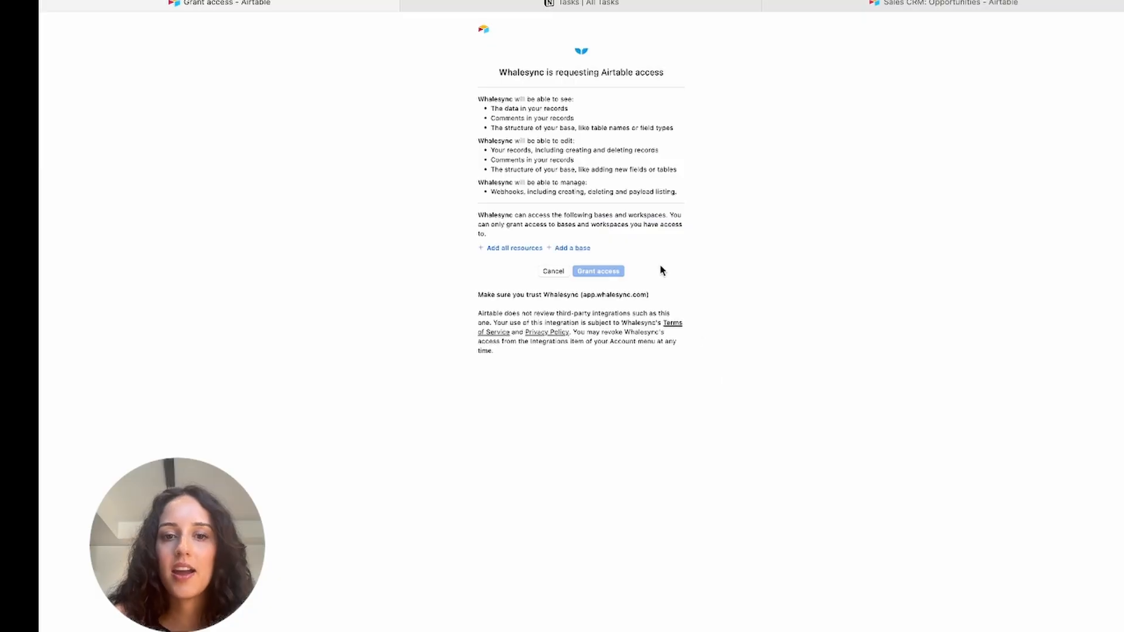
pyautogui.click(587, 249)
pyautogui.click(599, 333)
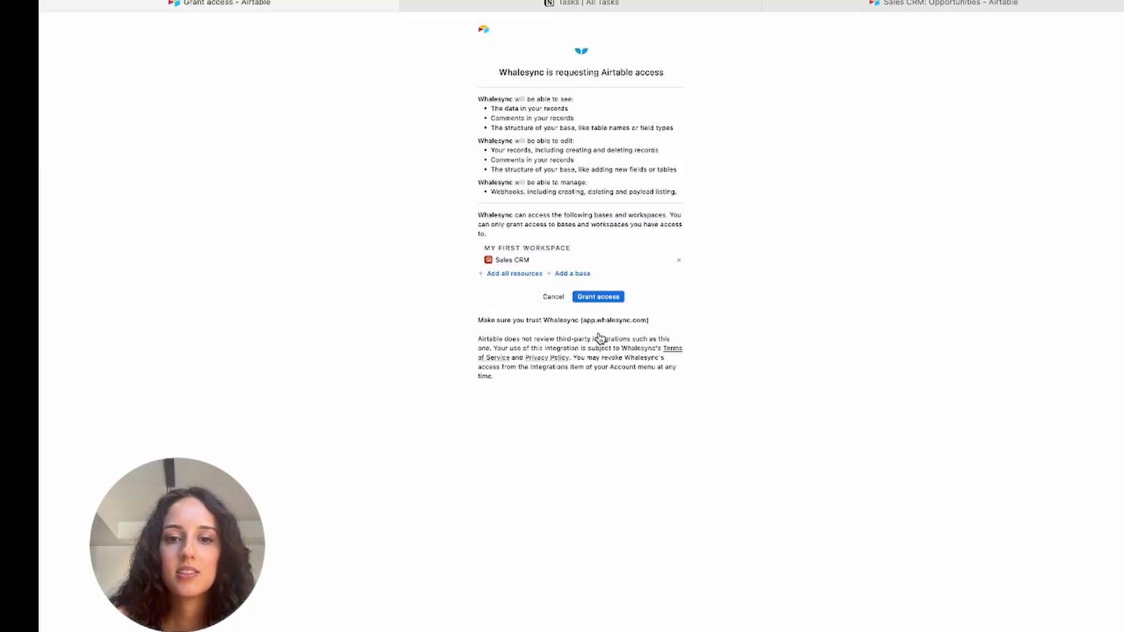
pyautogui.click(609, 301)
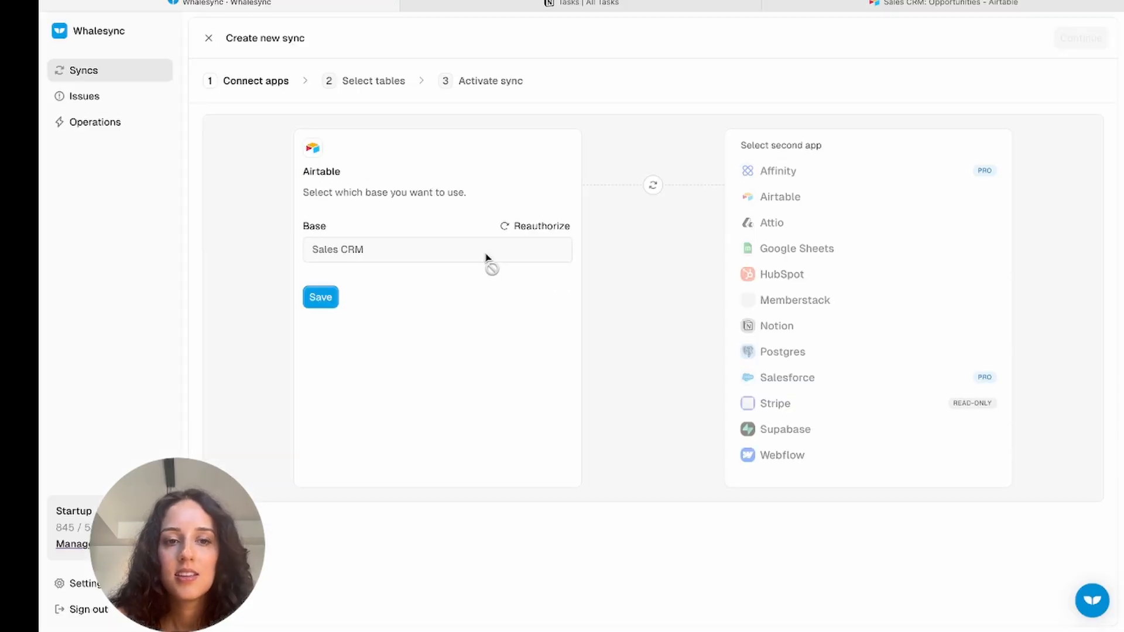
pyautogui.click(322, 296)
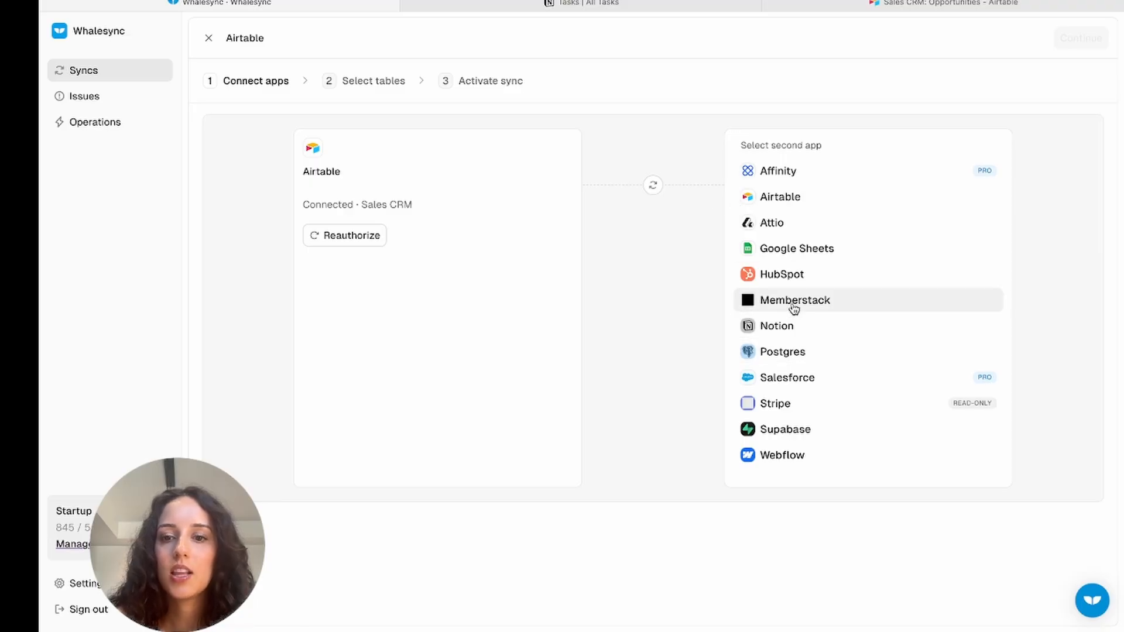
# Step: Connect Notion as the second app, allowing access to the Workspace teamspace page and its subpages, and save the Notion workspace choice
pyautogui.click(787, 328)
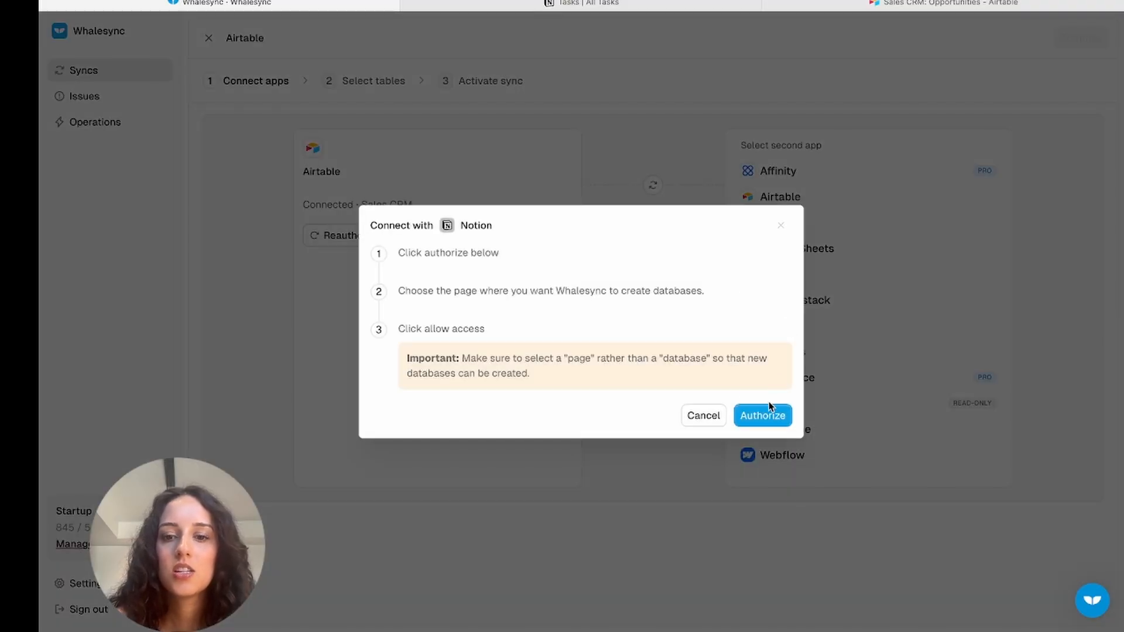
pyautogui.click(764, 420)
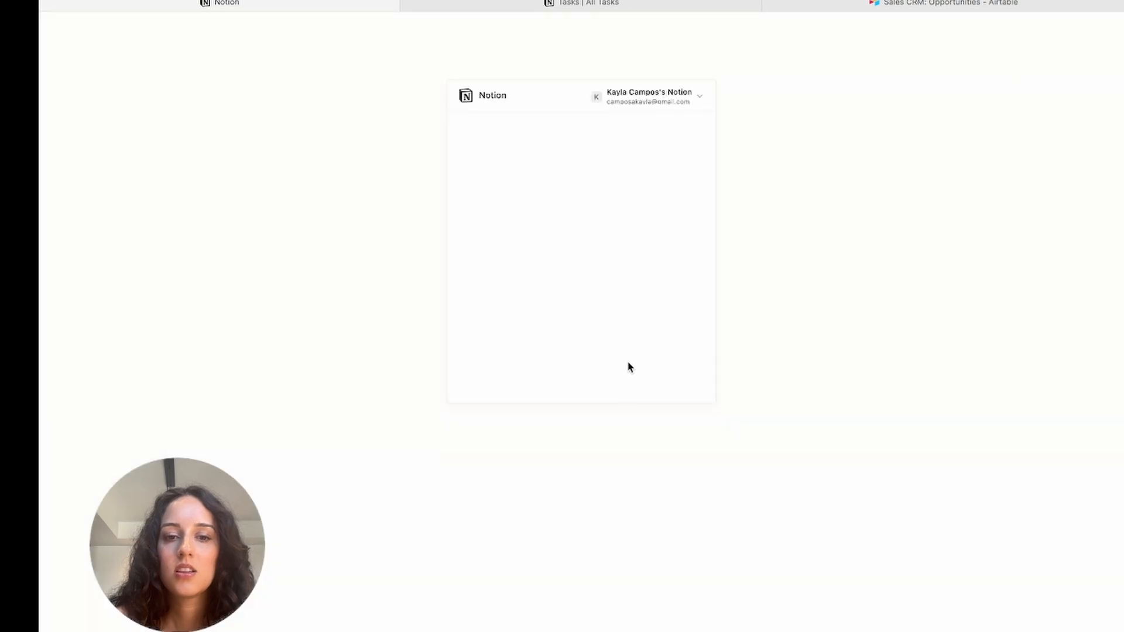
pyautogui.click(641, 308)
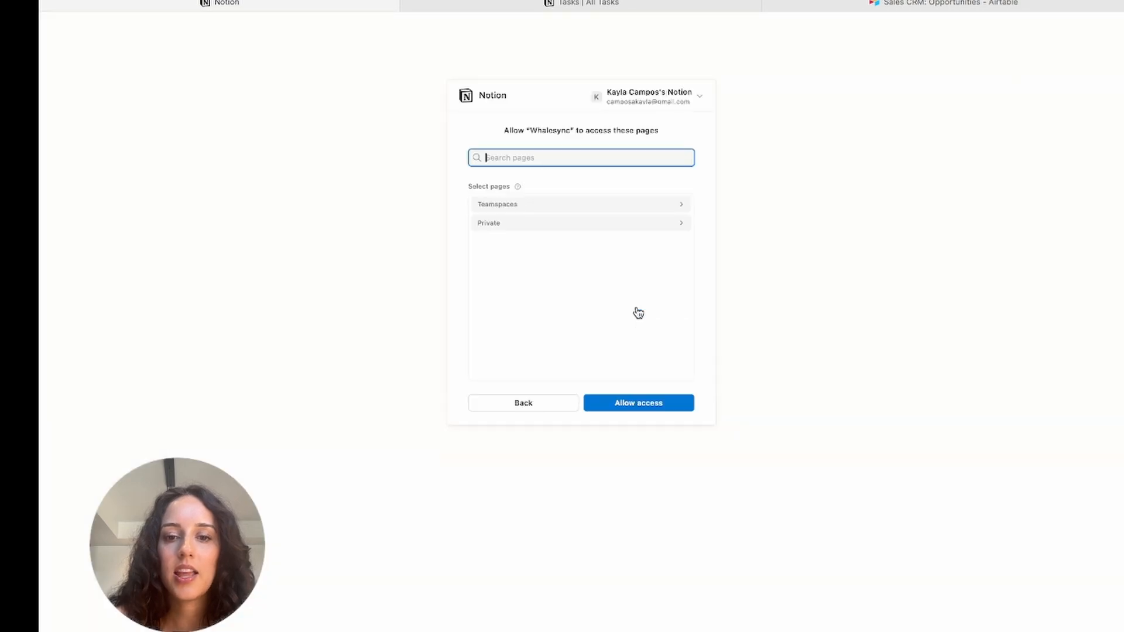
pyautogui.click(535, 208)
pyautogui.click(553, 241)
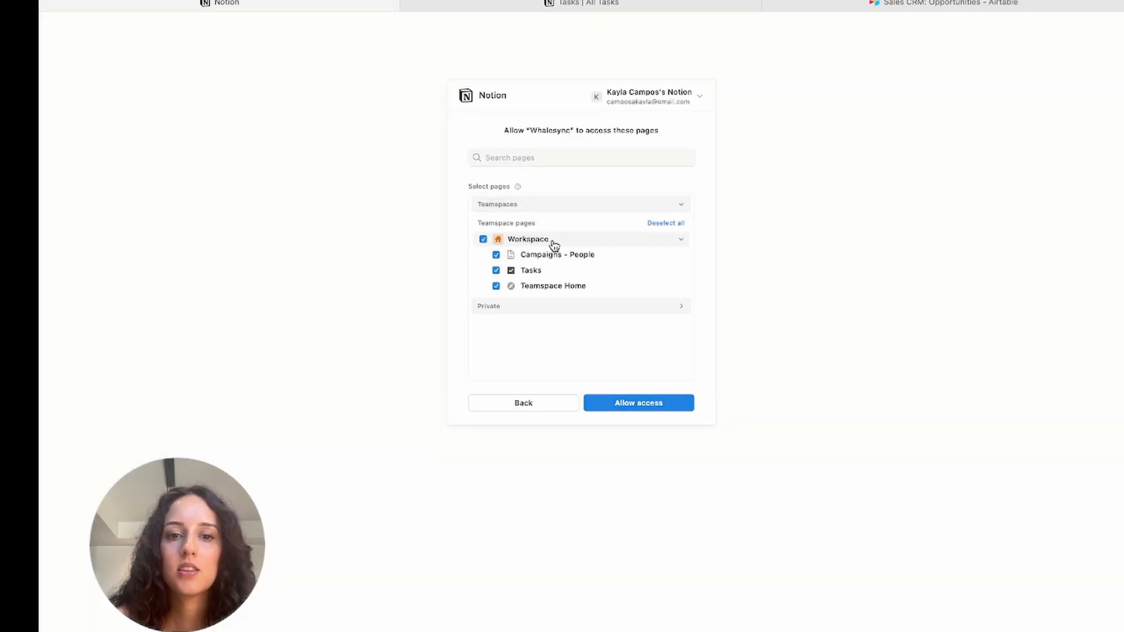
pyautogui.click(495, 256)
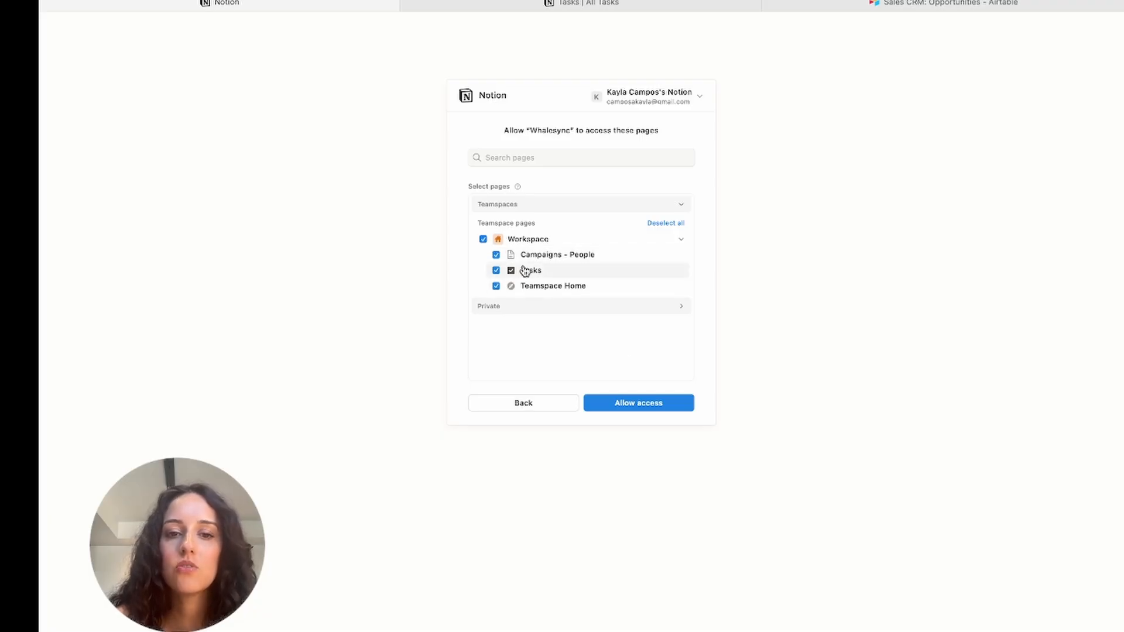
pyautogui.click(646, 409)
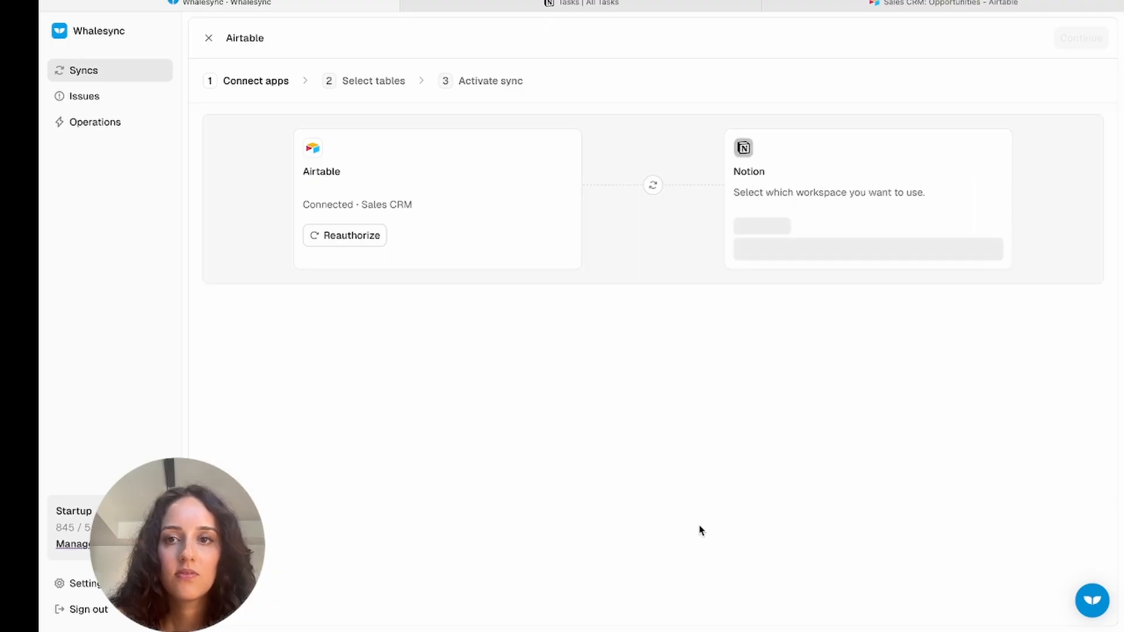
pyautogui.click(754, 352)
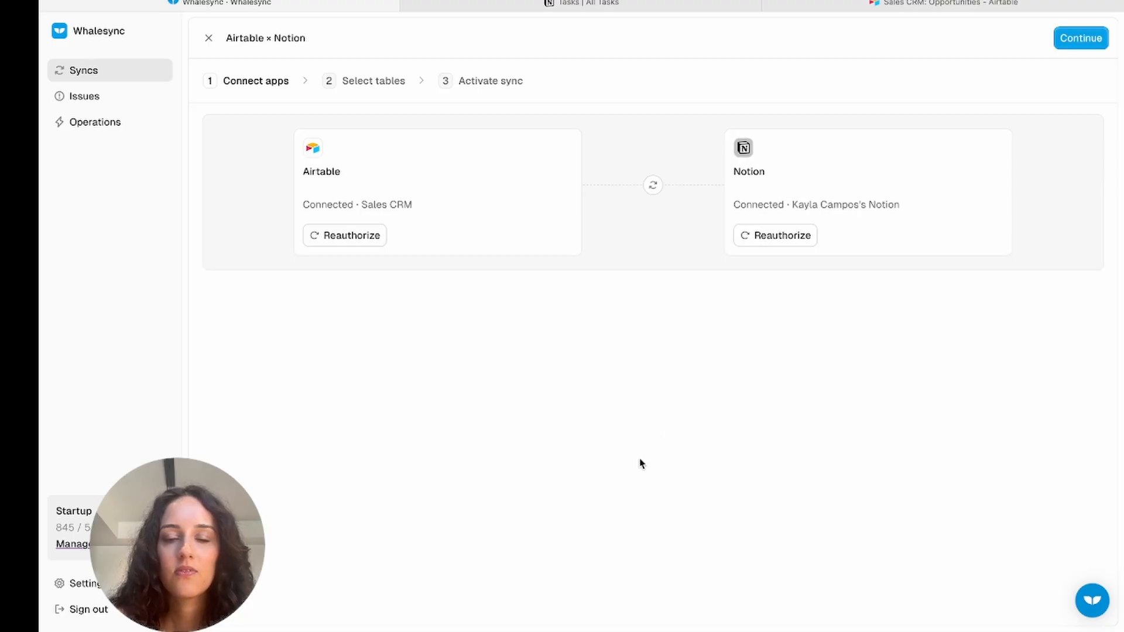
# Step: Continue to table selection and pair the All opportunities view of Airtable's Opportunities table with Notion's Tasks table
pyautogui.click(1077, 46)
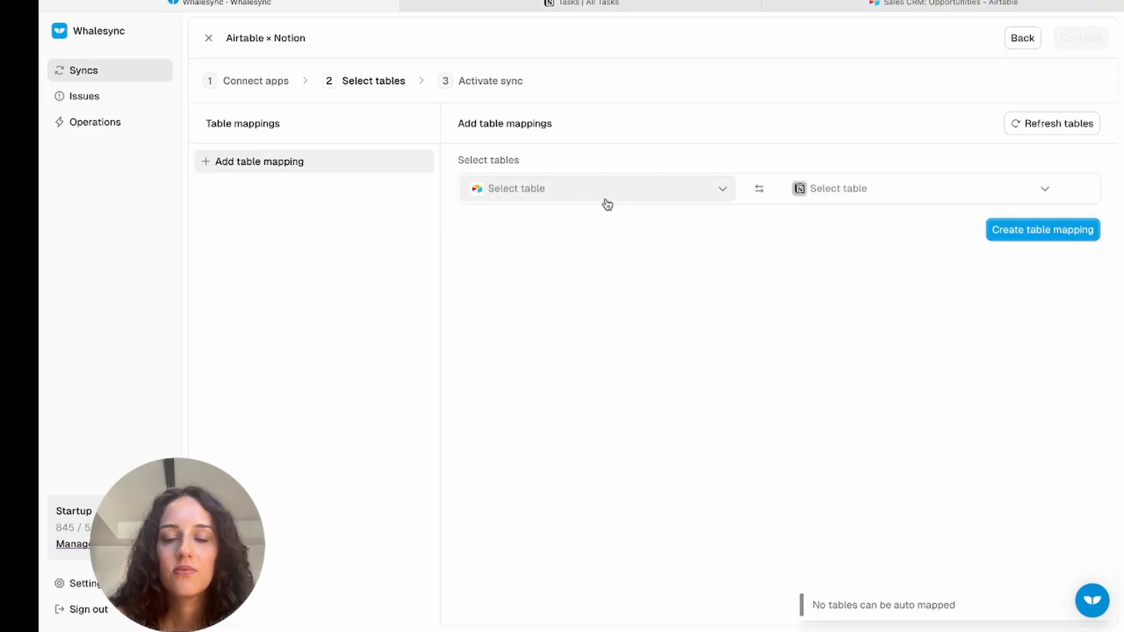
pyautogui.click(559, 193)
pyautogui.scroll(-2, 527, 266)
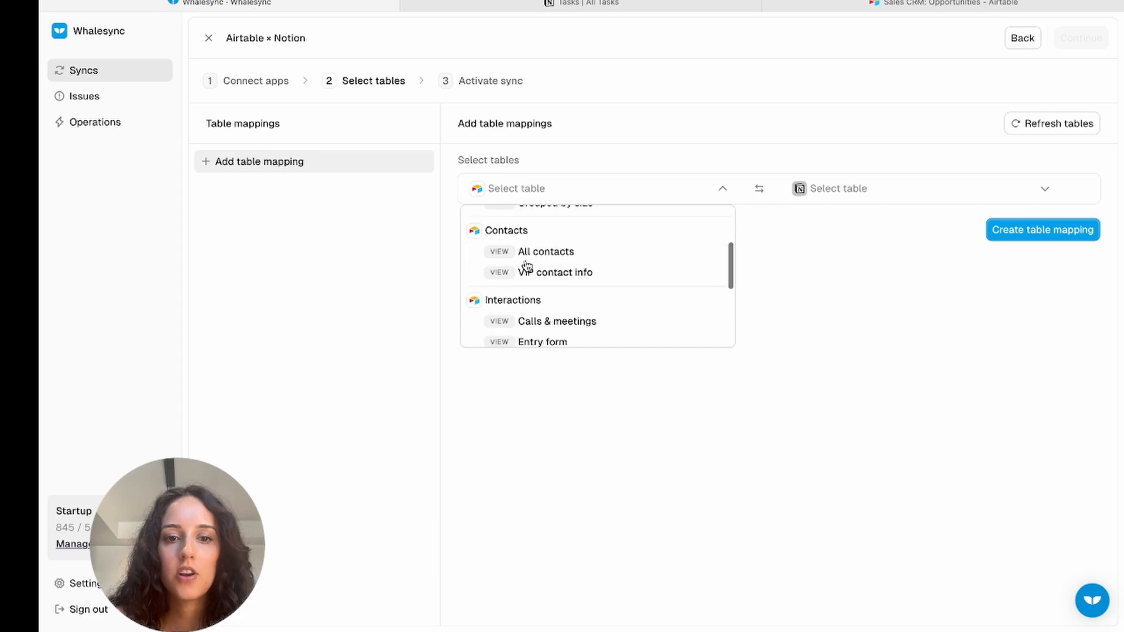
pyautogui.scroll(-4, 561, 278)
pyautogui.scroll(1, 562, 276)
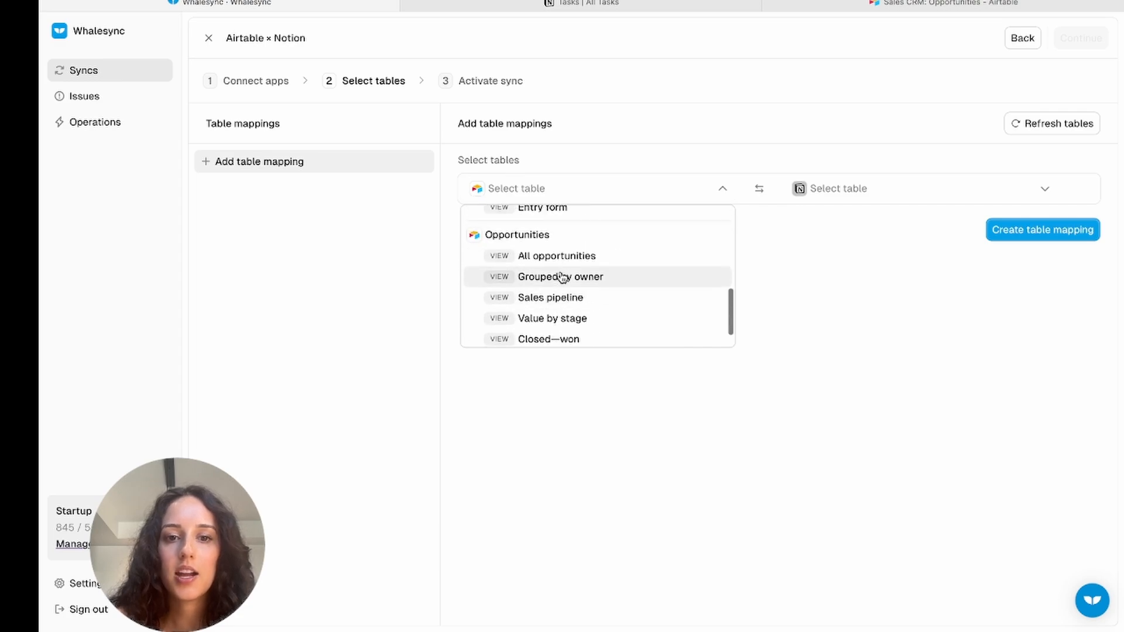
pyautogui.click(606, 258)
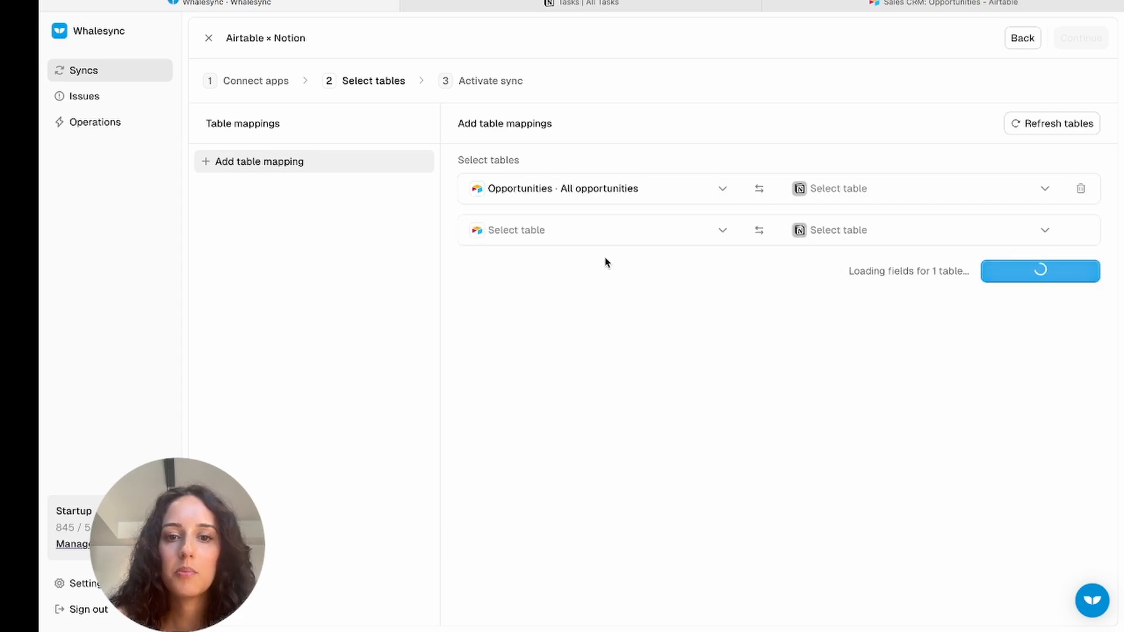
pyautogui.click(838, 198)
pyautogui.scroll(-4, 852, 287)
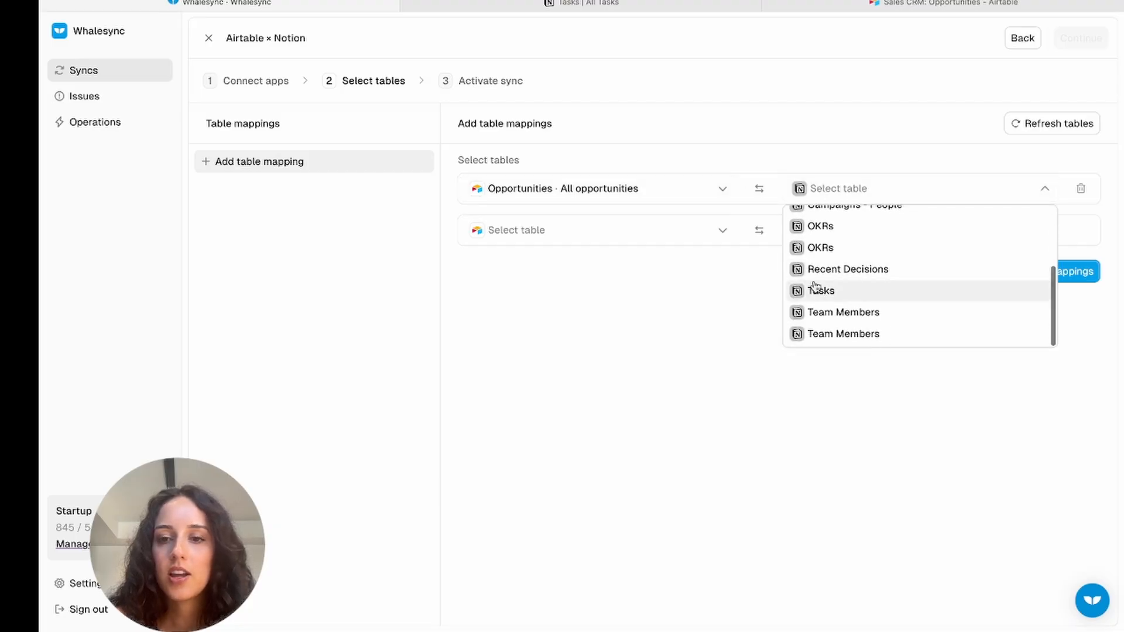
pyautogui.click(841, 292)
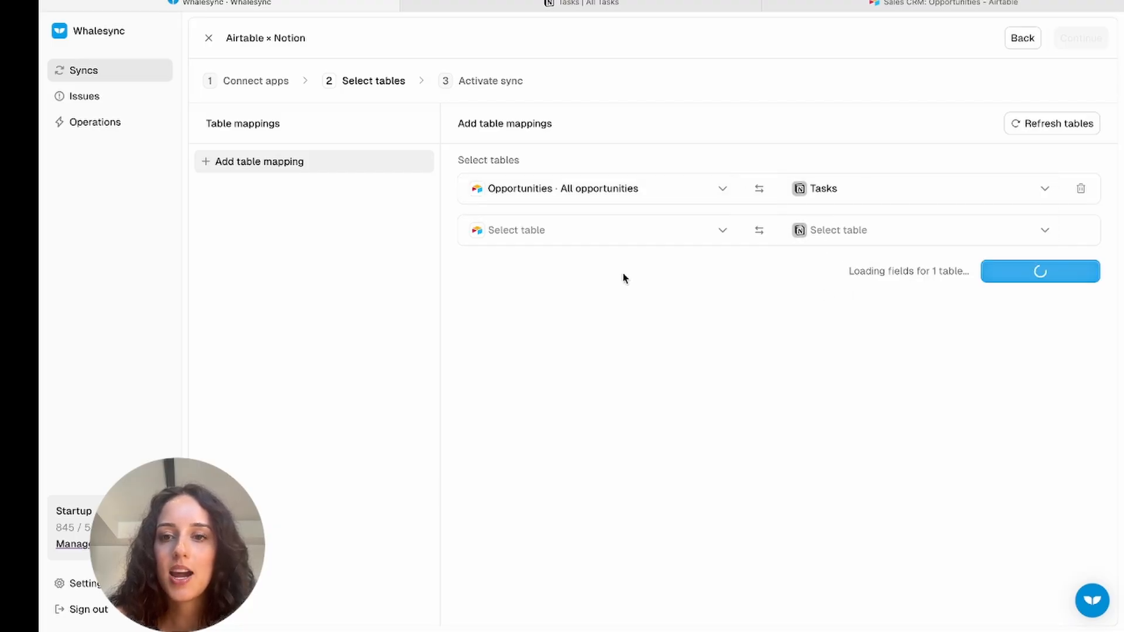
# Step: Pair Airtable's Accounts table with an Accounts table in Notion and create the table mappings
pyautogui.click(622, 236)
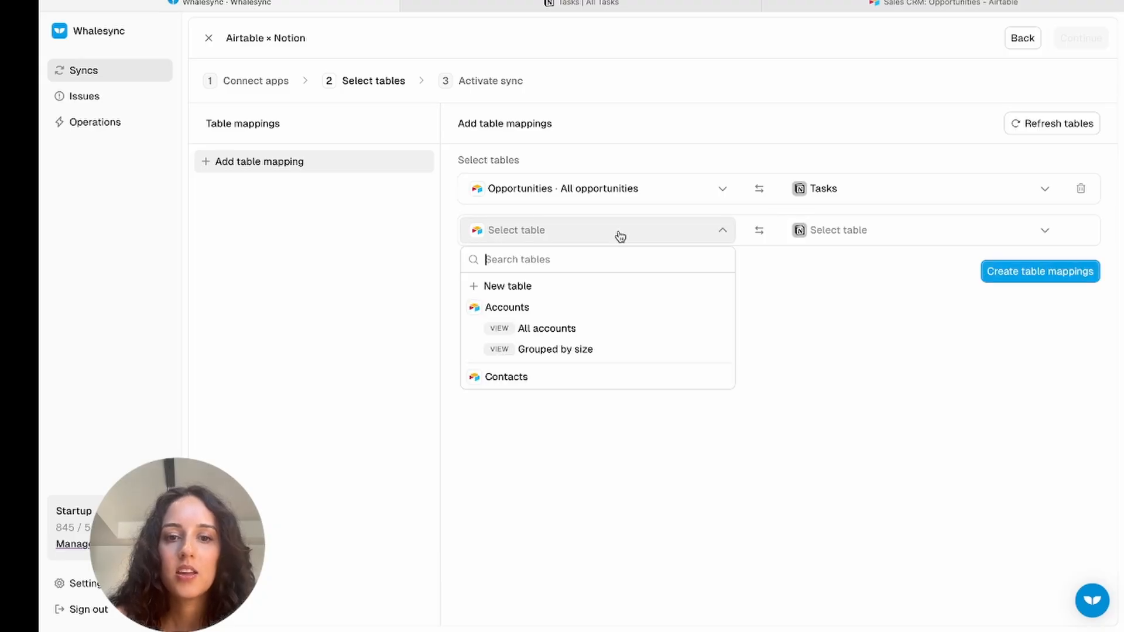
pyautogui.click(570, 308)
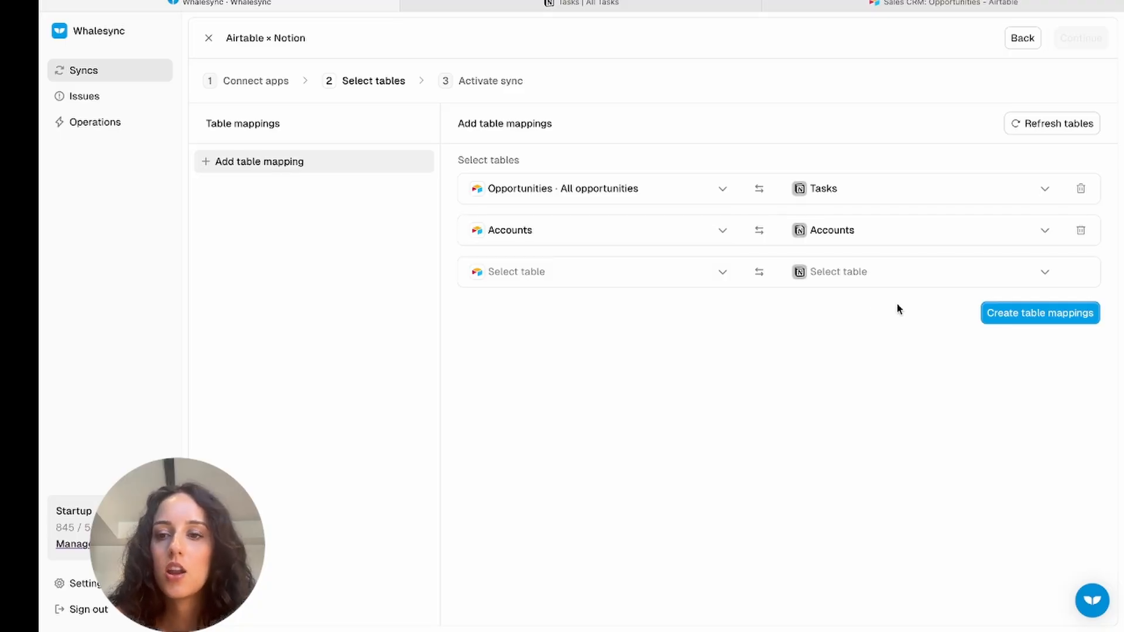
pyautogui.click(1010, 319)
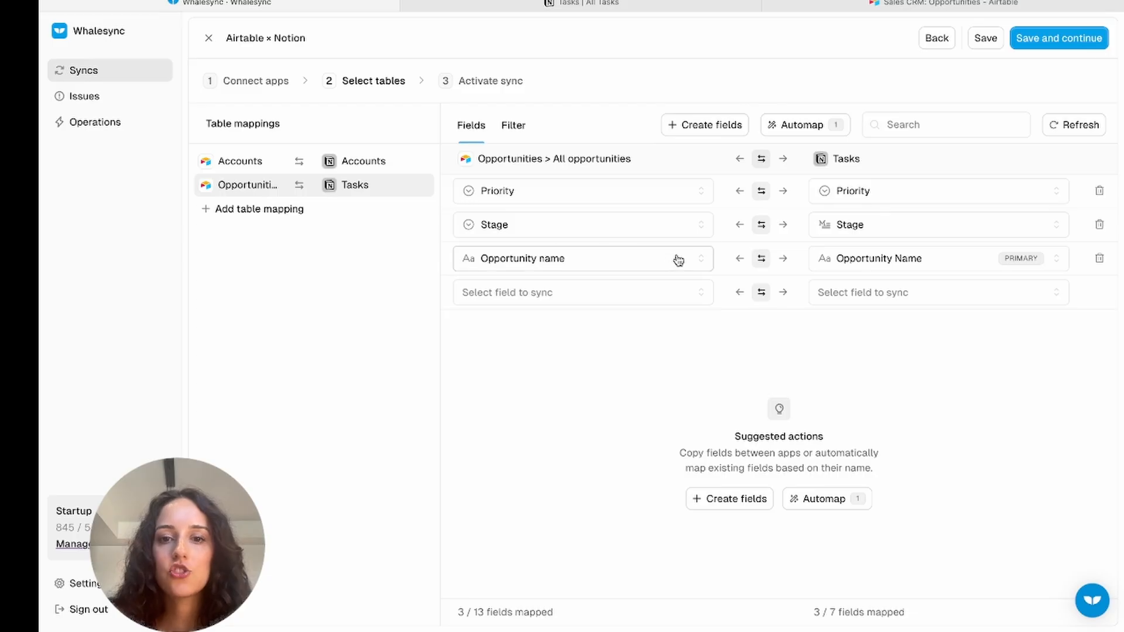
# Step: Map the Next Steps field in Airtable's Opportunities to the Notes field in Notion's Tasks
pyautogui.click(630, 298)
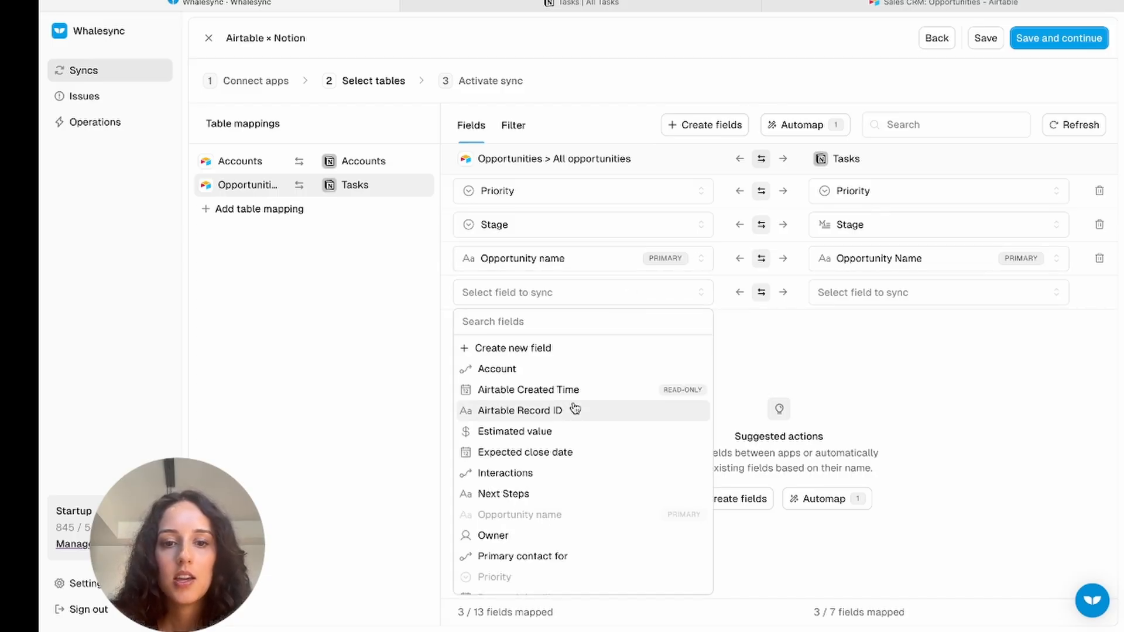
pyautogui.scroll(-1, 558, 452)
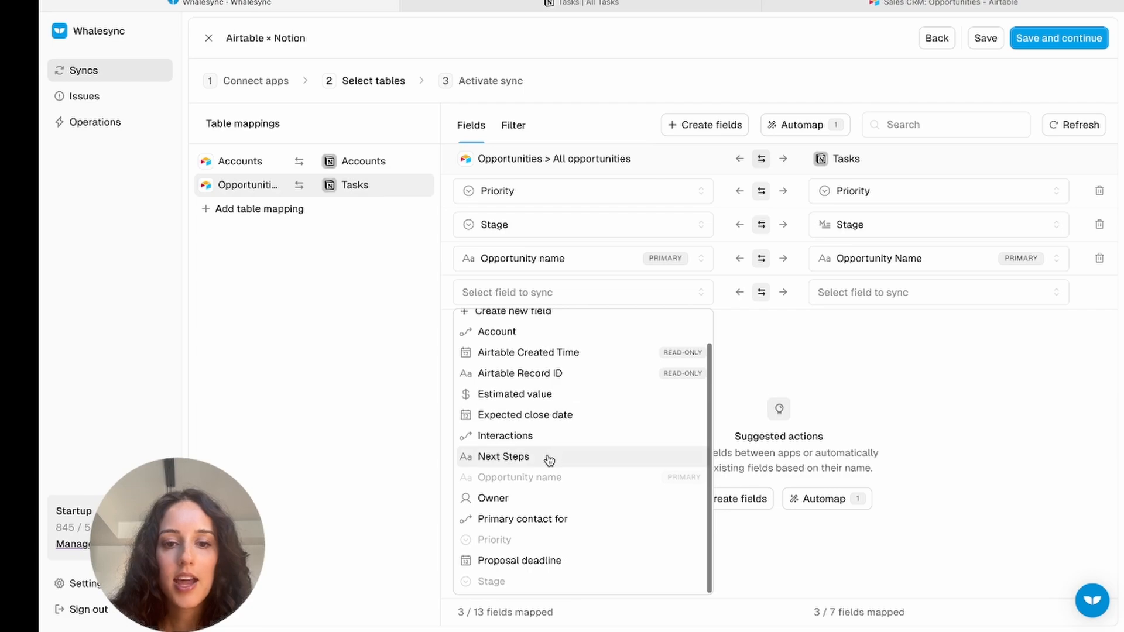
pyautogui.click(557, 452)
pyautogui.click(880, 293)
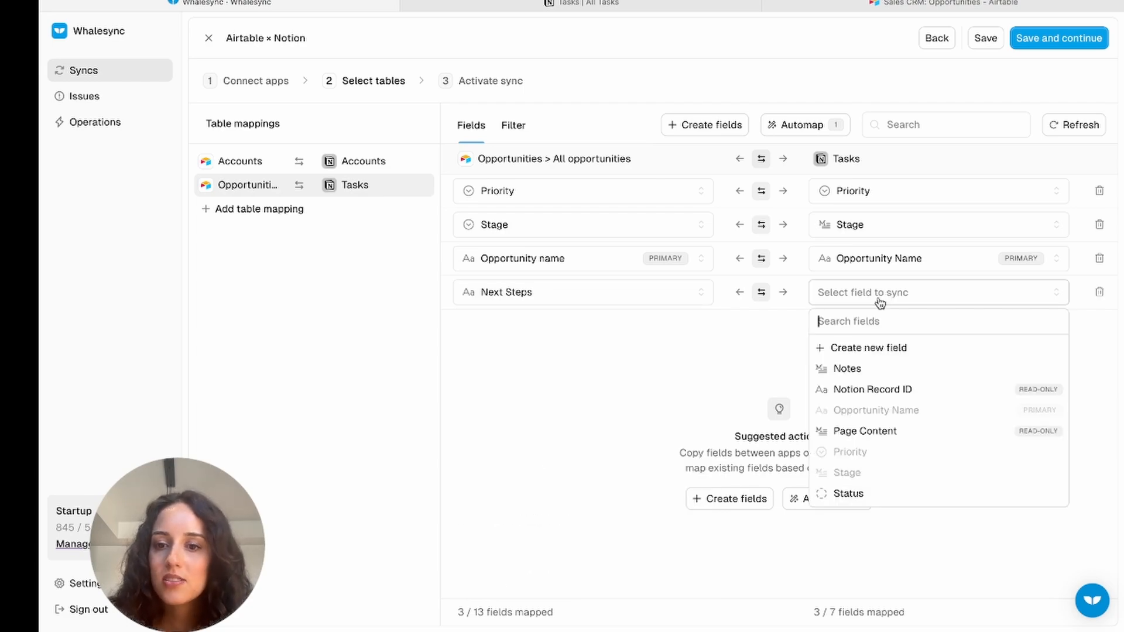
pyautogui.click(846, 368)
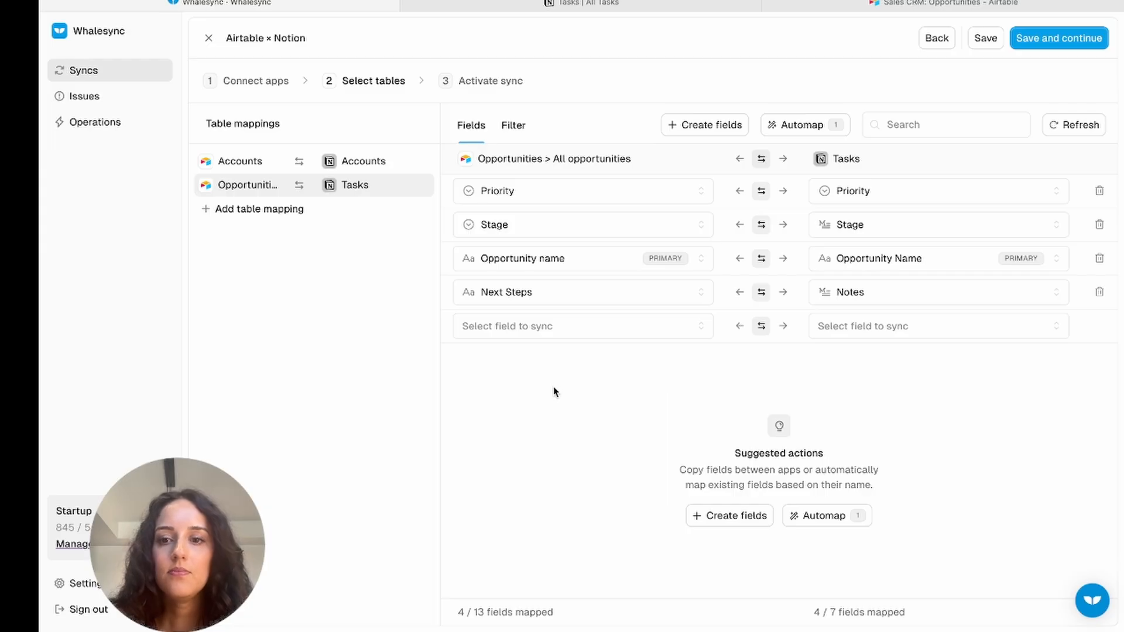
# Step: Map the Account field of Airtable's Opportunities to a new Account field copied into Notion's Tasks table
pyautogui.click(569, 329)
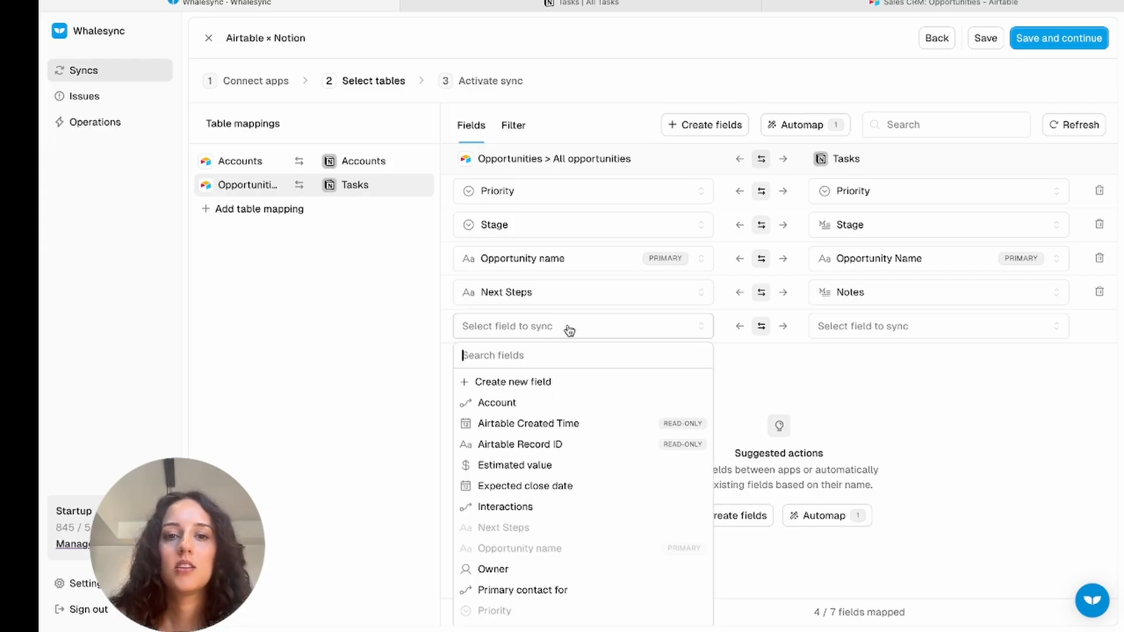
pyautogui.click(515, 403)
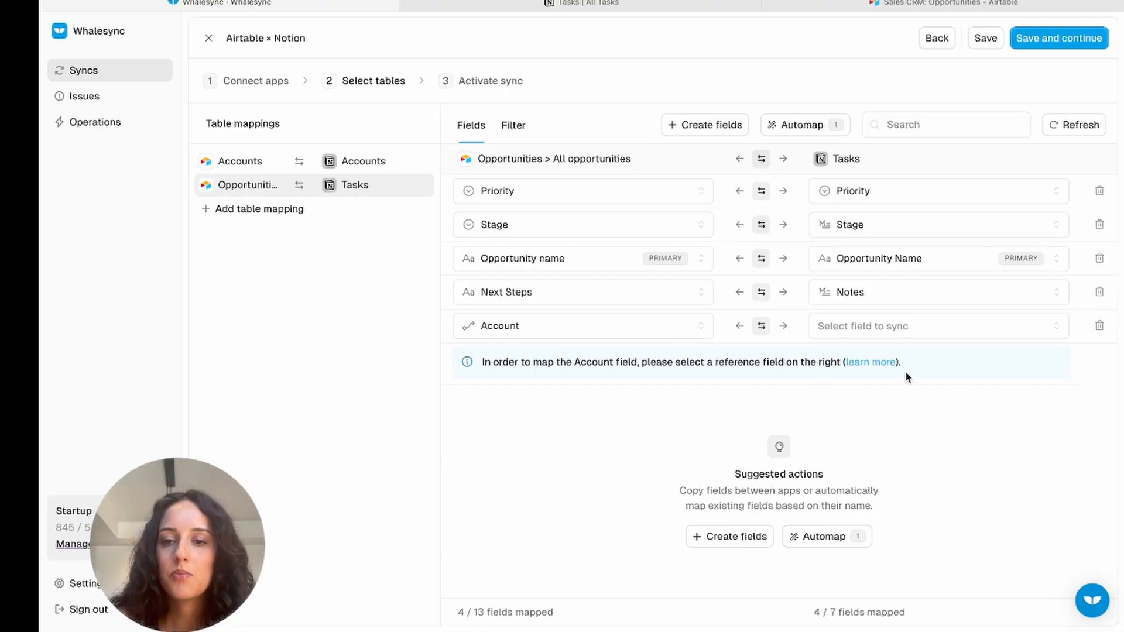
pyautogui.click(892, 334)
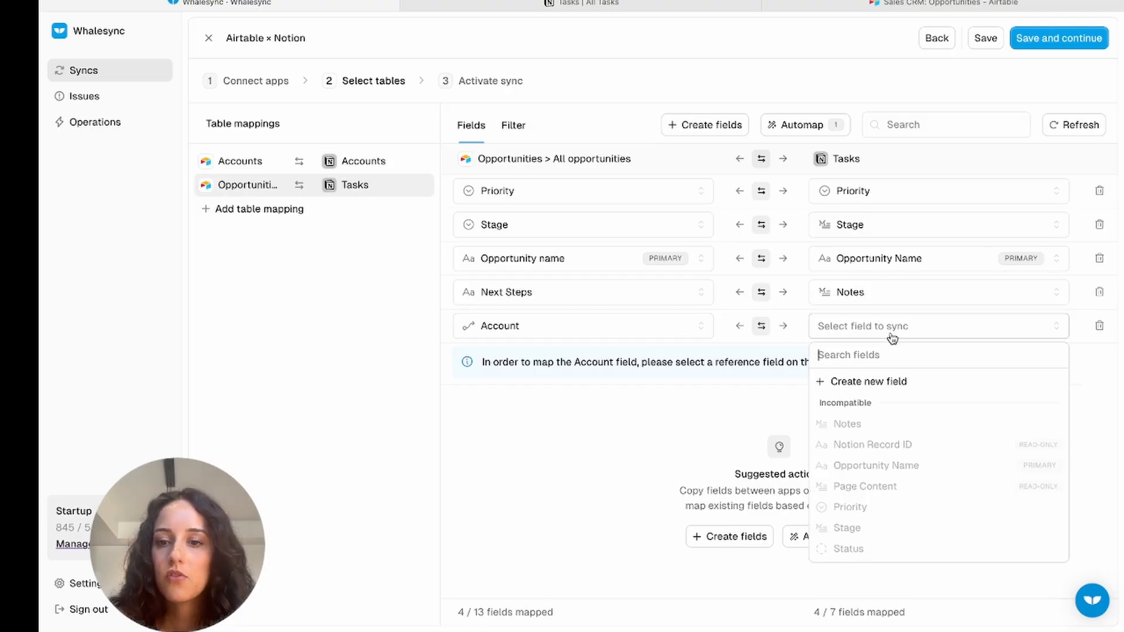
pyautogui.click(704, 10)
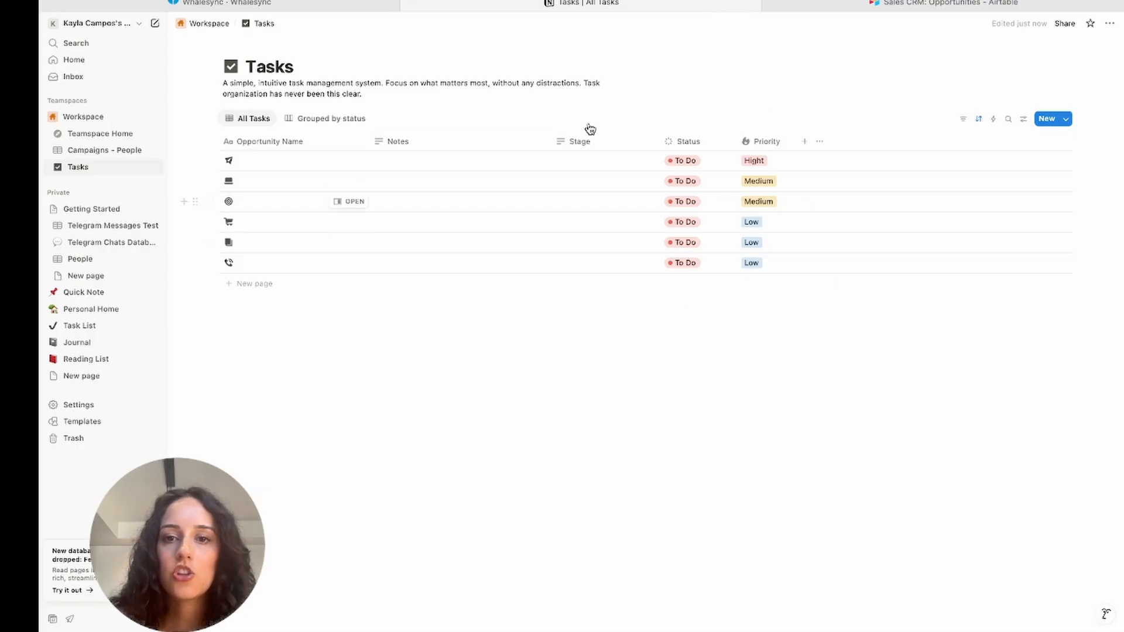
pyautogui.click(322, 7)
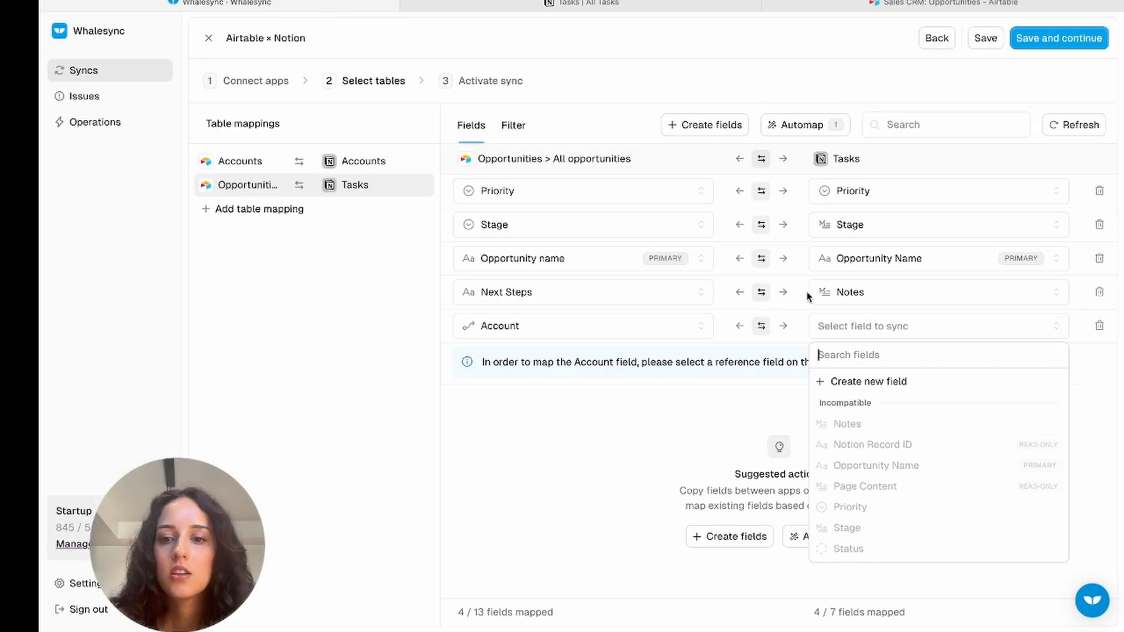
pyautogui.click(840, 381)
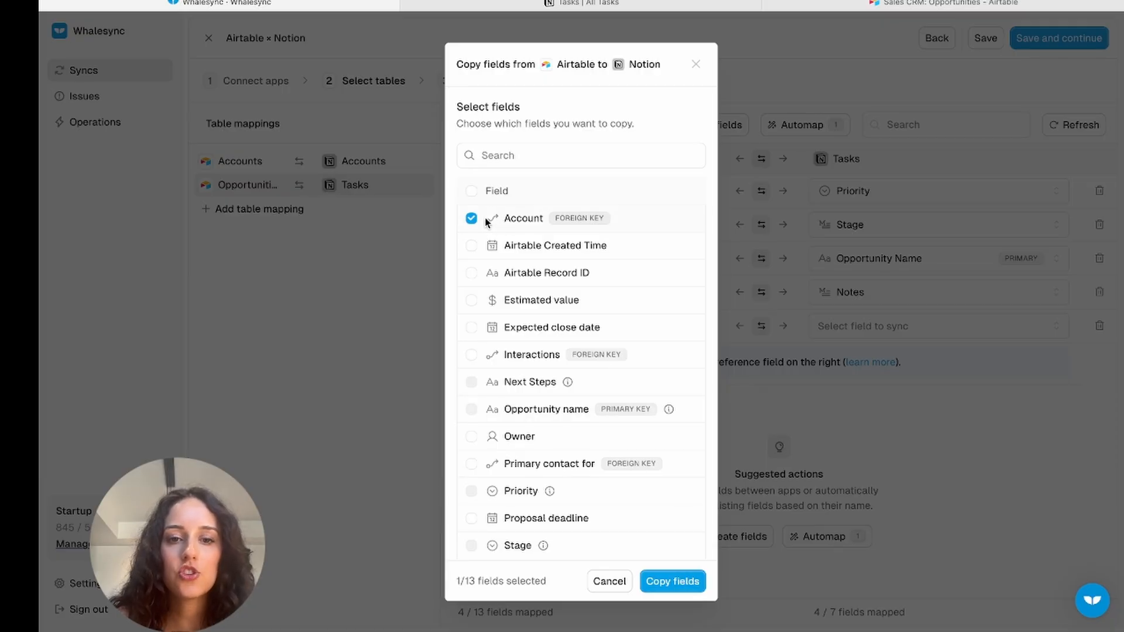
pyautogui.click(673, 583)
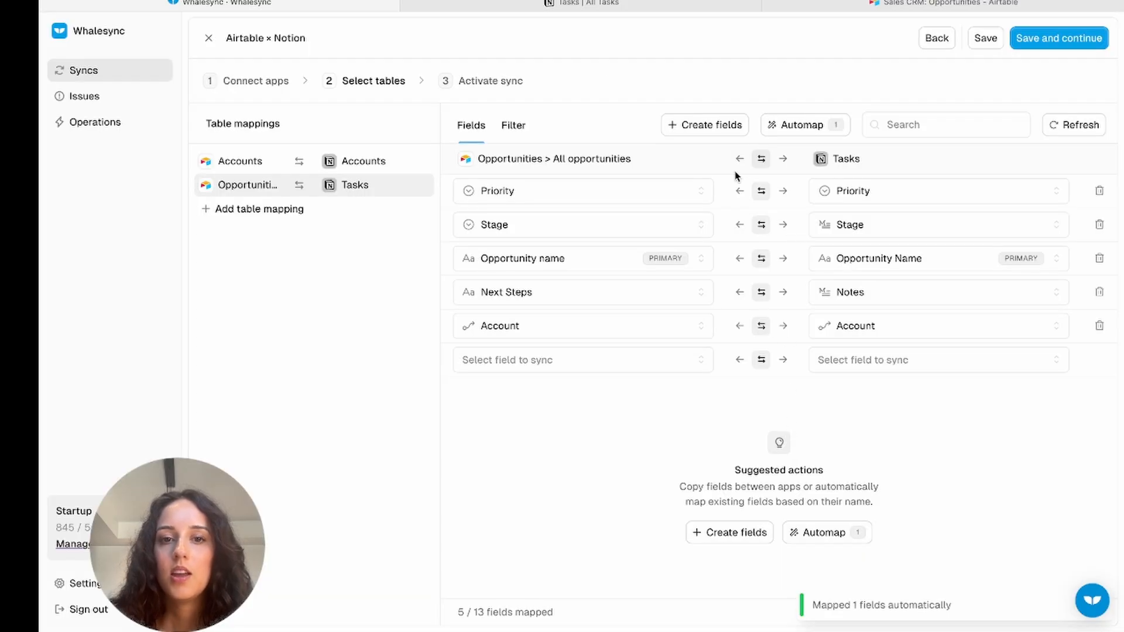
pyautogui.click(783, 159)
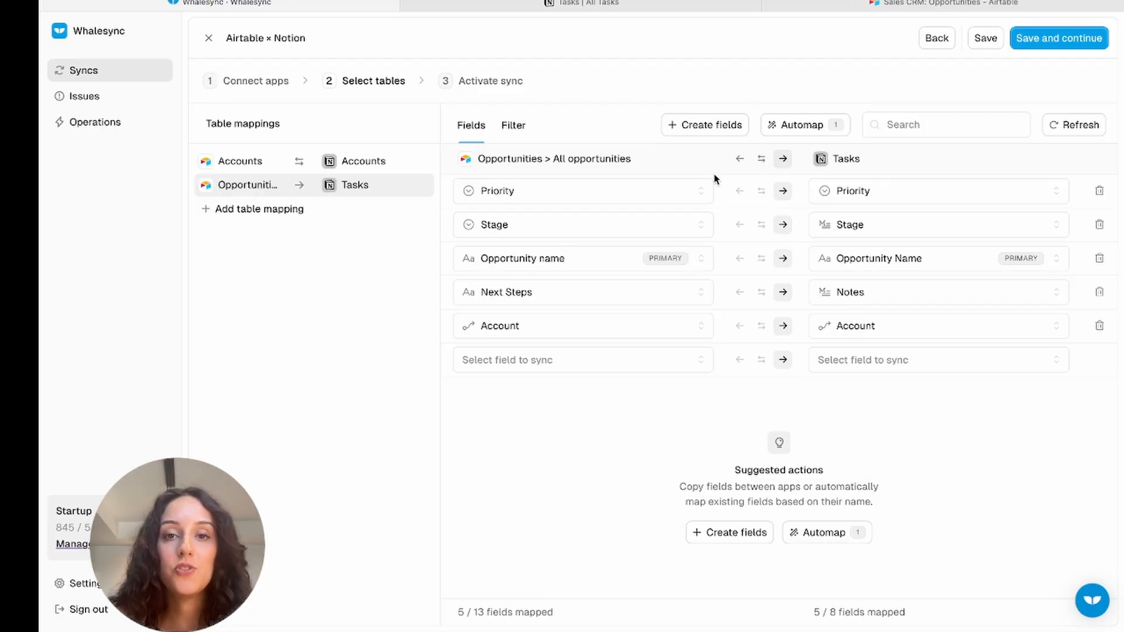
pyautogui.click(762, 160)
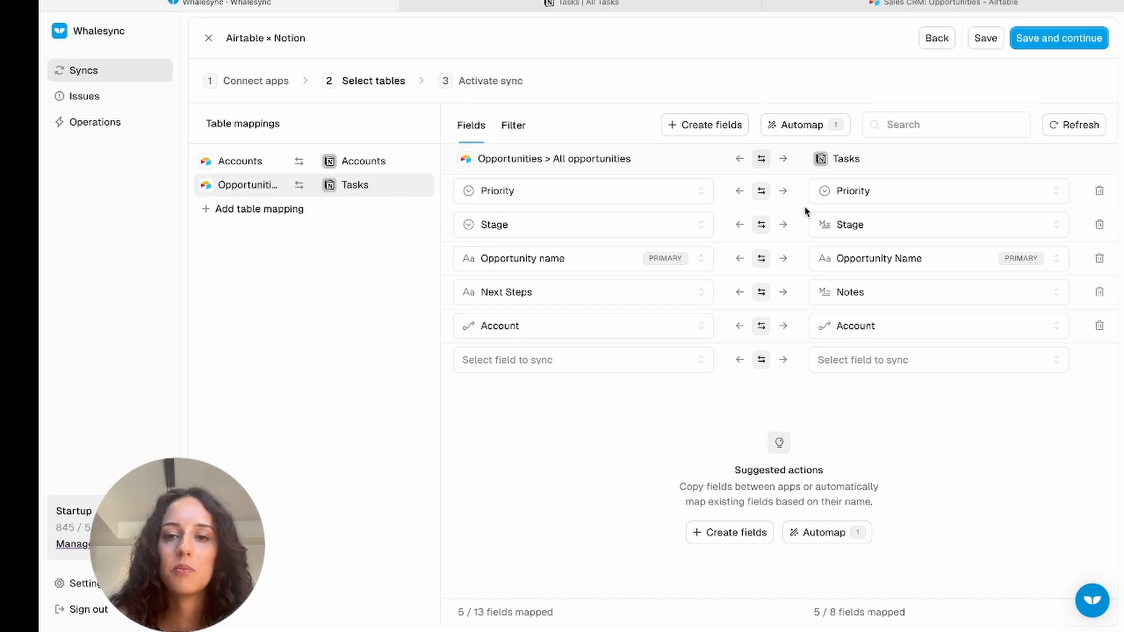
pyautogui.click(791, 261)
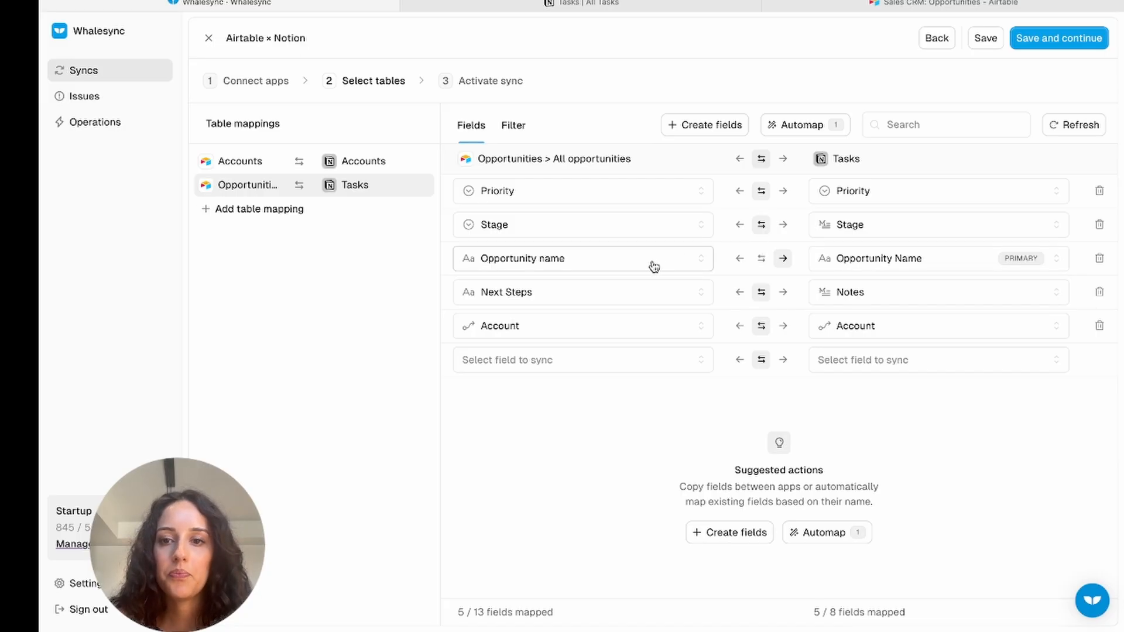
pyautogui.click(760, 259)
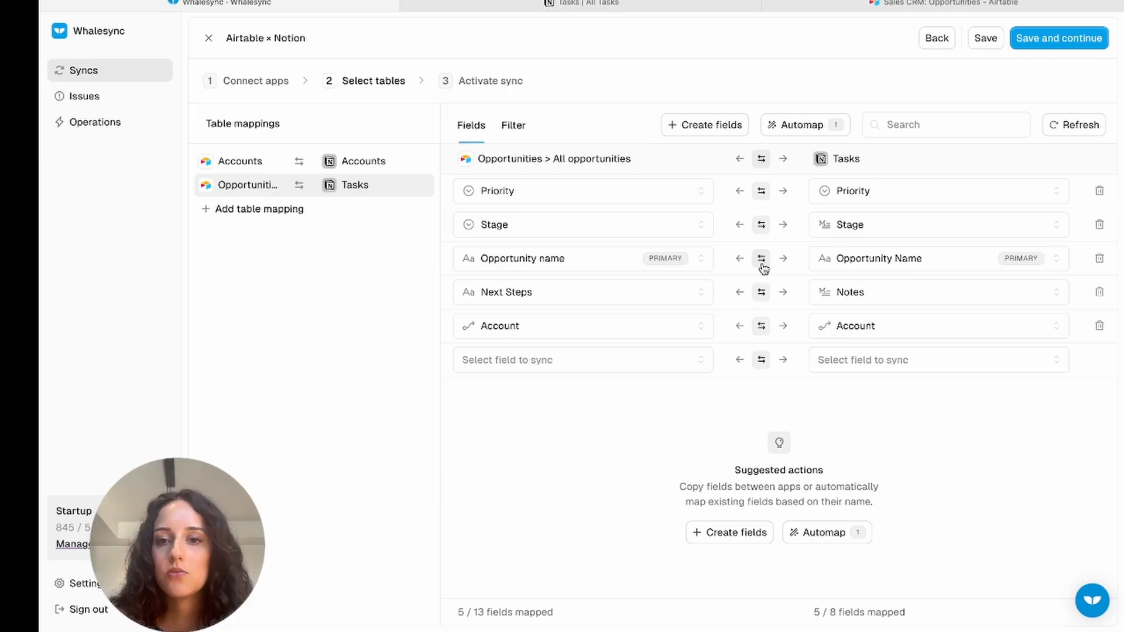
# Step: Set both the Opportunities-to-Tasks and the Accounts table mappings to sync one way, from Airtable to Notion
pyautogui.click(782, 160)
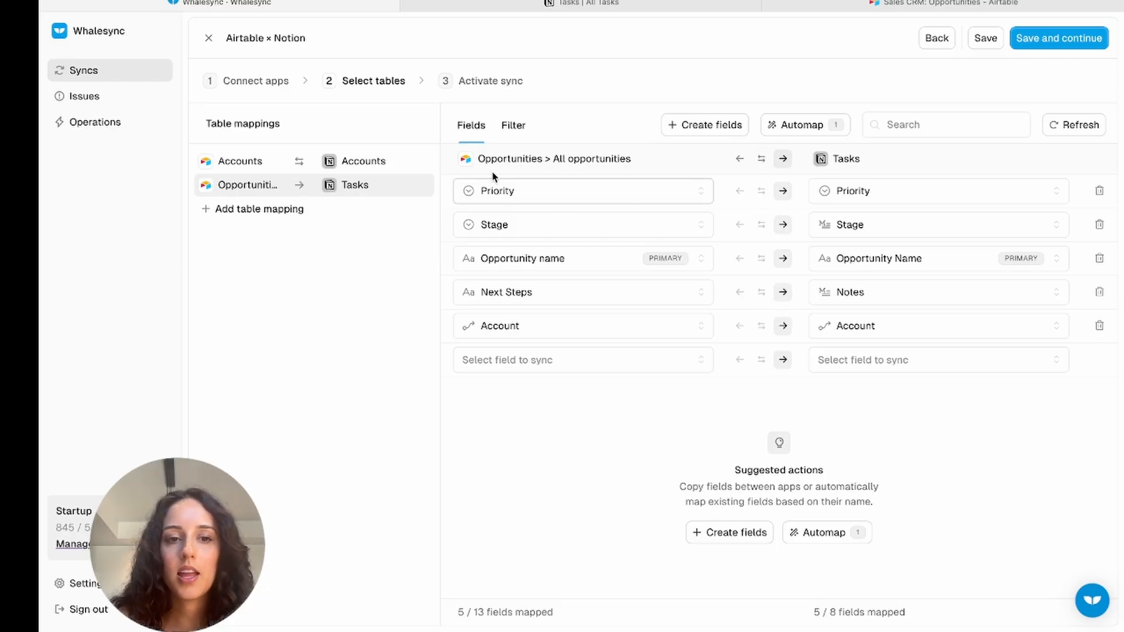
pyautogui.click(279, 162)
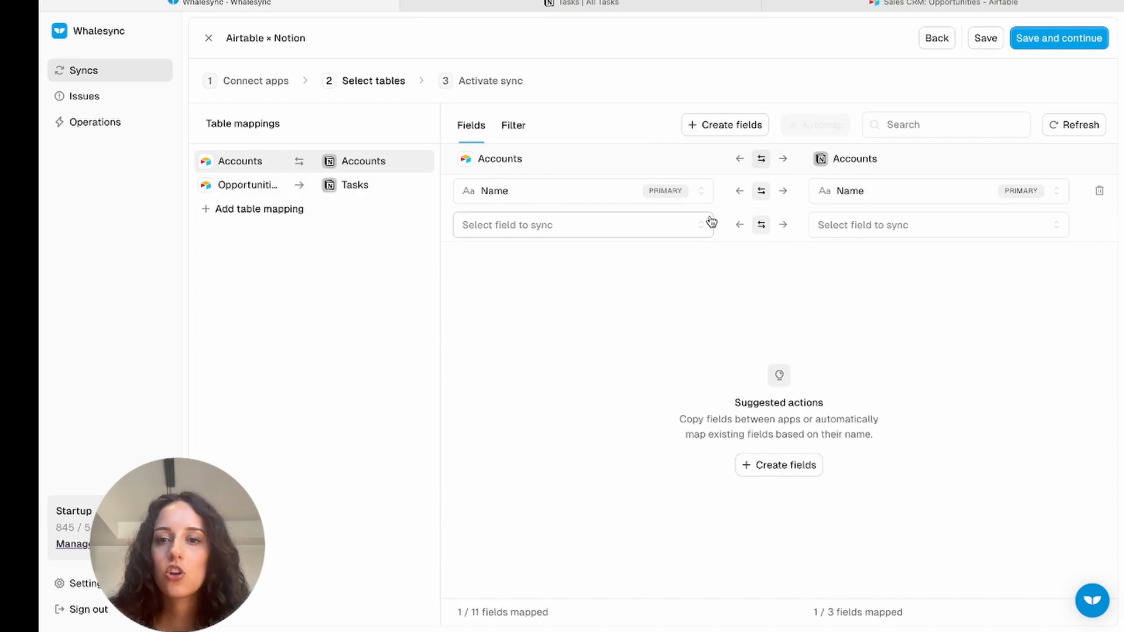
pyautogui.click(781, 159)
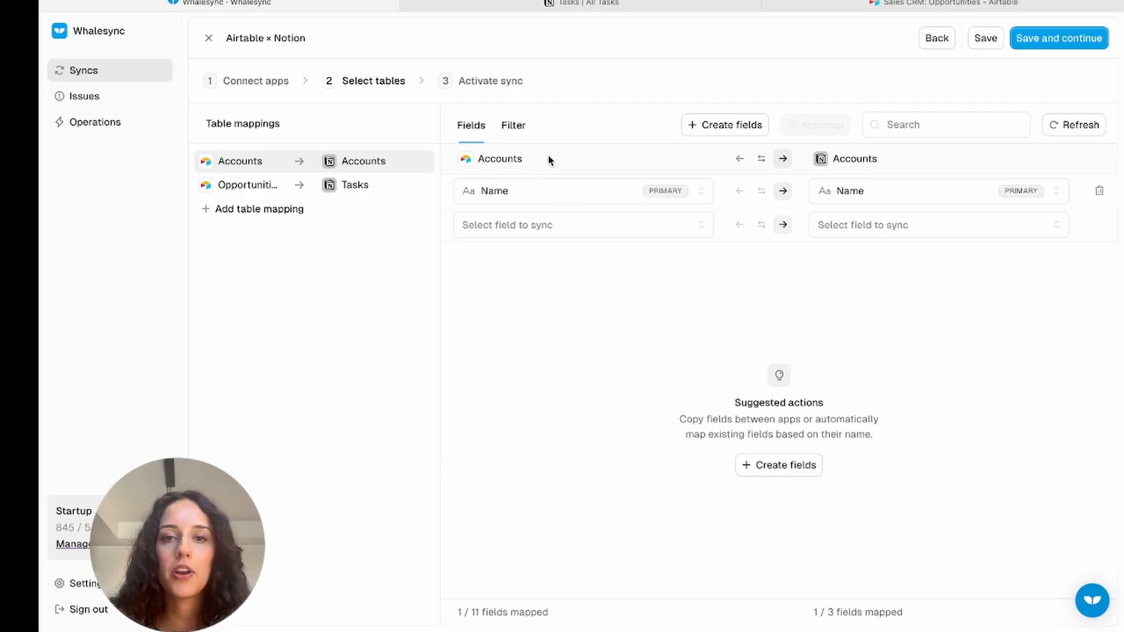
# Step: Check the columns of the Tasks database in Notion and return to the Opportunities-to-Tasks mapping in Whalesync
pyautogui.click(555, 4)
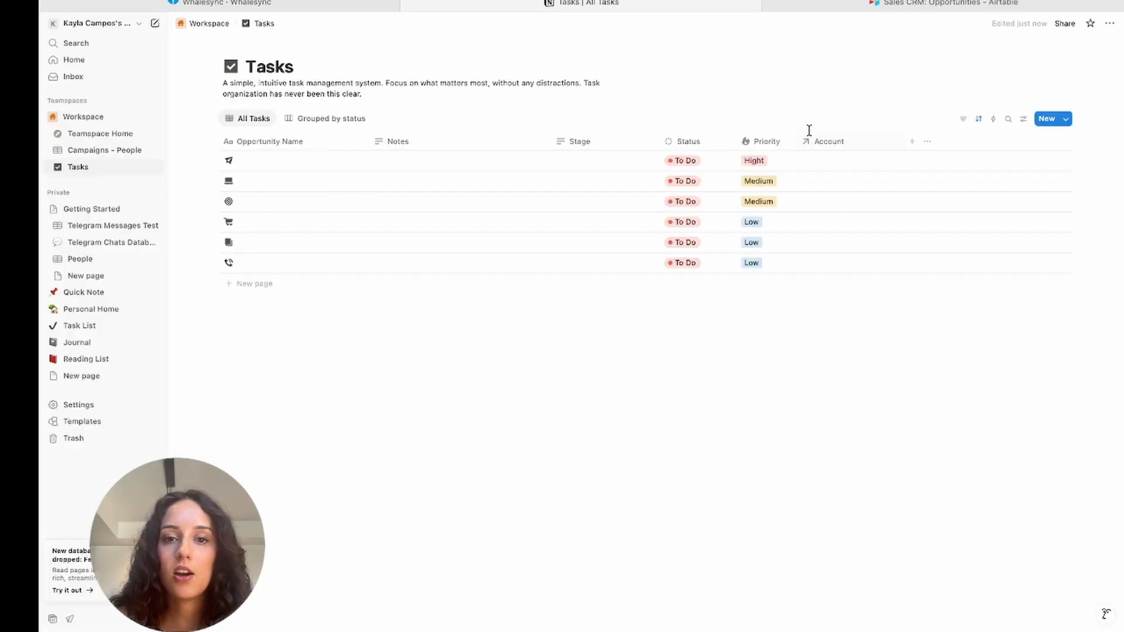
pyautogui.click(316, 5)
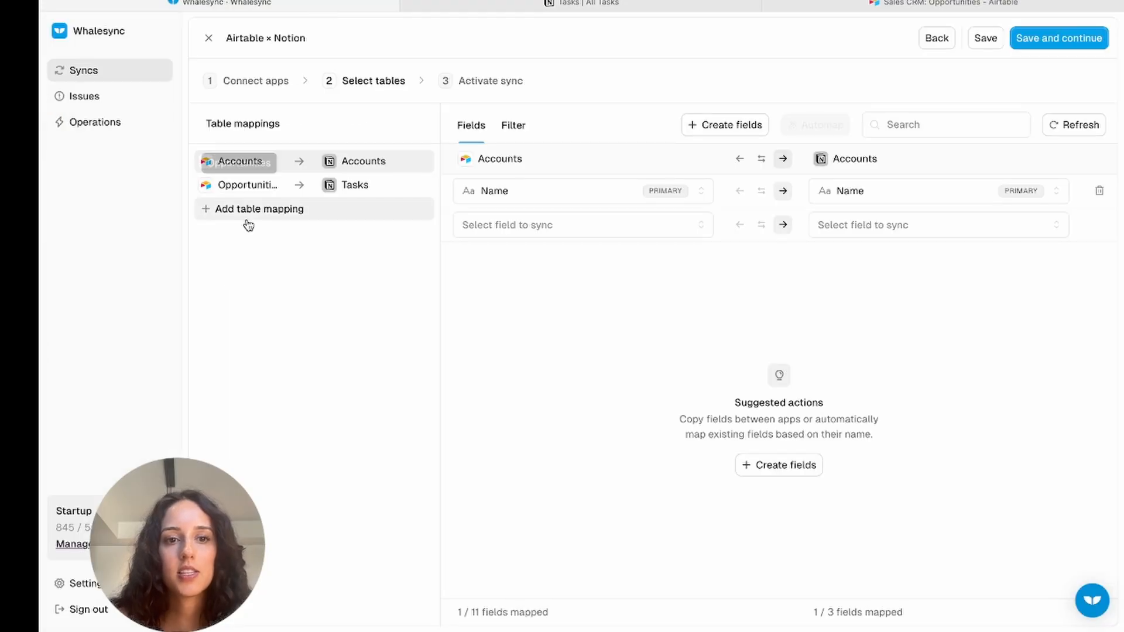
pyautogui.click(246, 186)
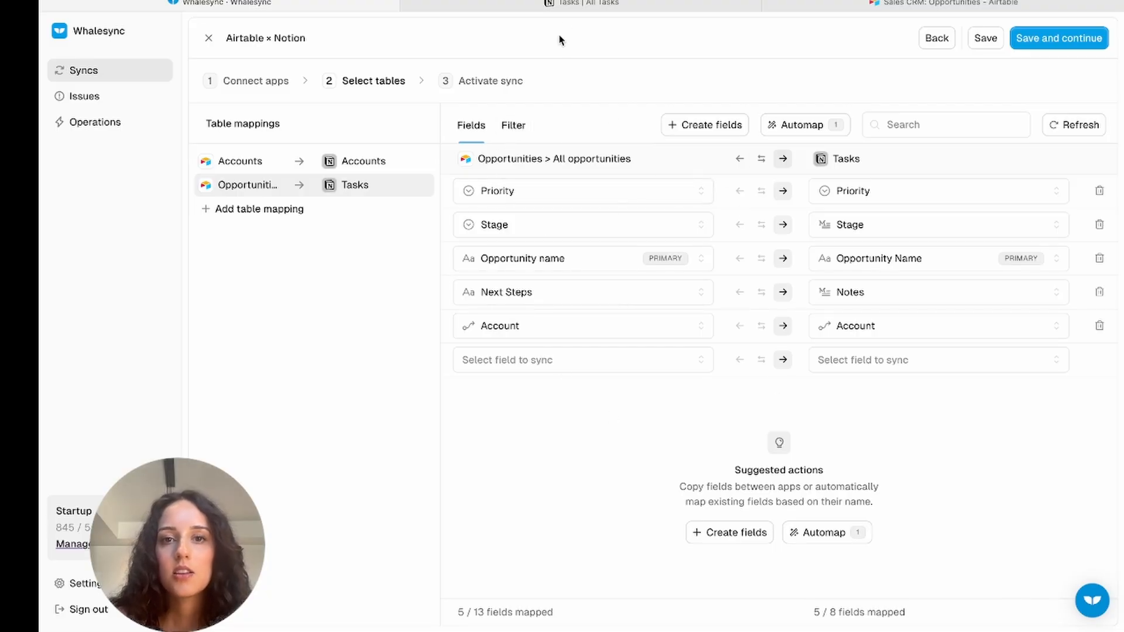
pyautogui.click(564, 7)
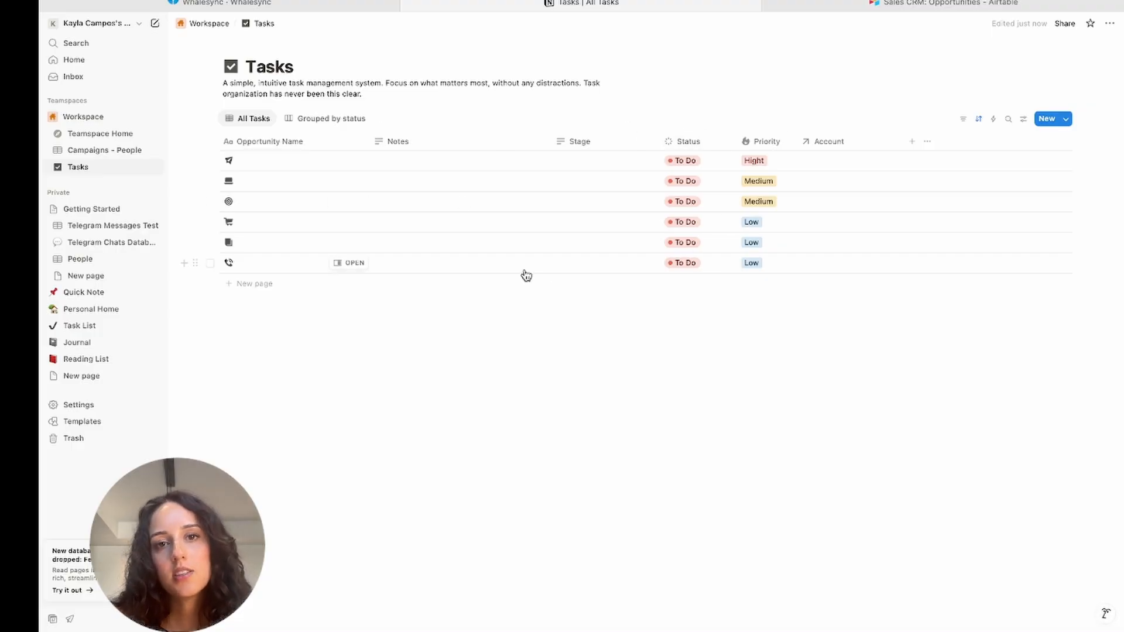
pyautogui.click(337, 6)
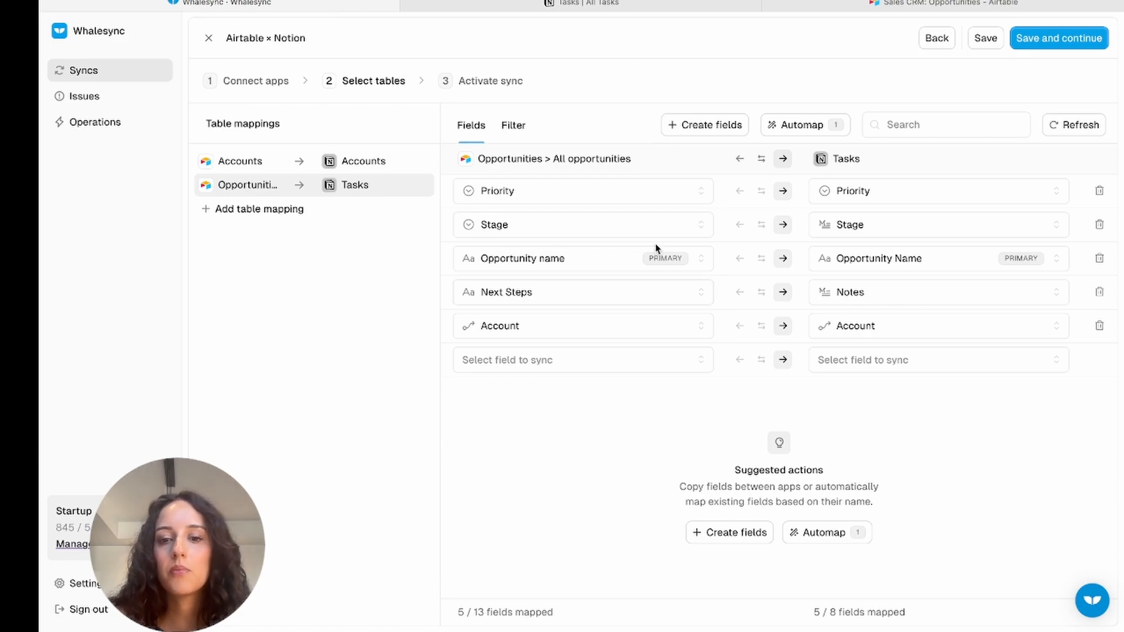
# Step: Add a filter to the Opportunities-to-Tasks mapping that only syncs records where Next Steps (Notes) is not empty
pyautogui.click(514, 127)
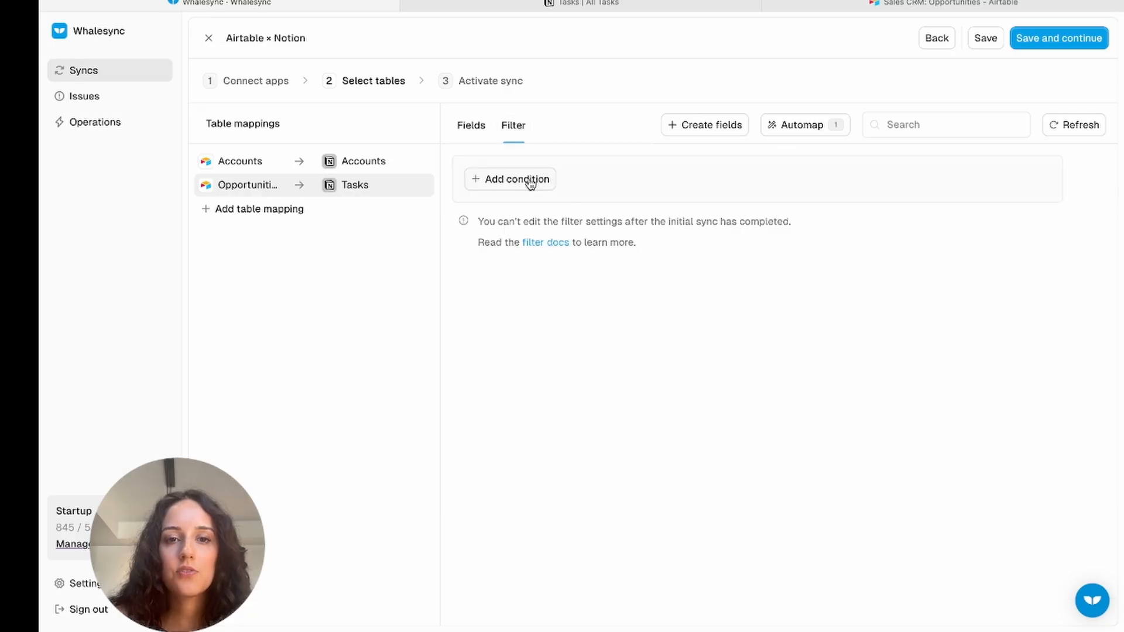
pyautogui.click(526, 179)
pyautogui.click(597, 324)
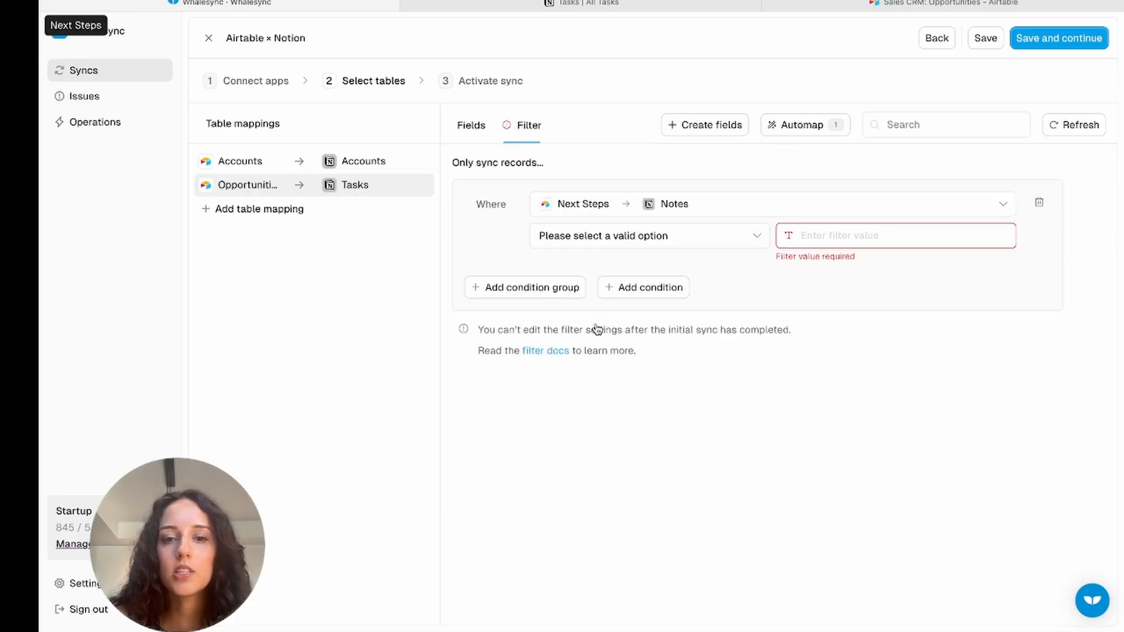
pyautogui.click(560, 240)
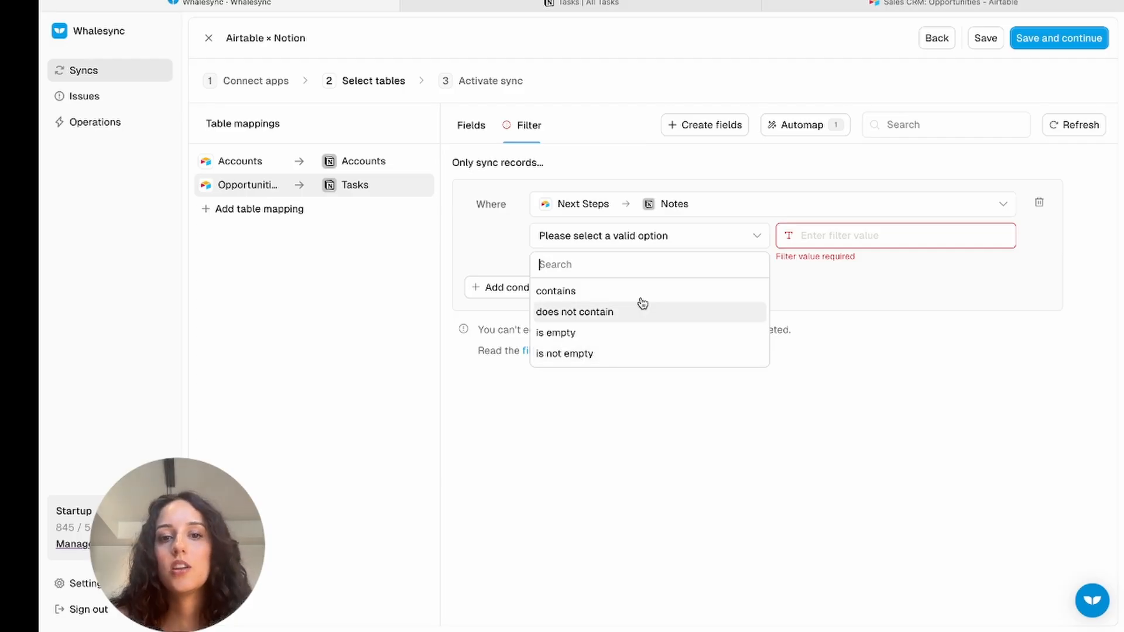
pyautogui.click(582, 354)
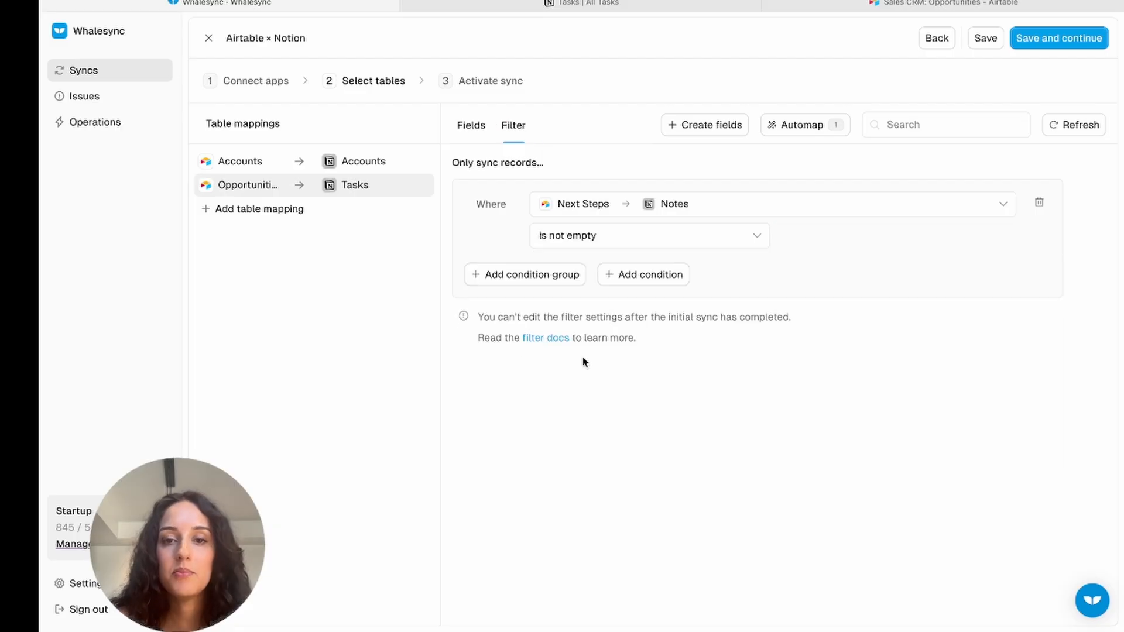
# Step: Add a second filter condition, joined with And, requiring that Stage does not contain "Closed"
pyautogui.click(561, 276)
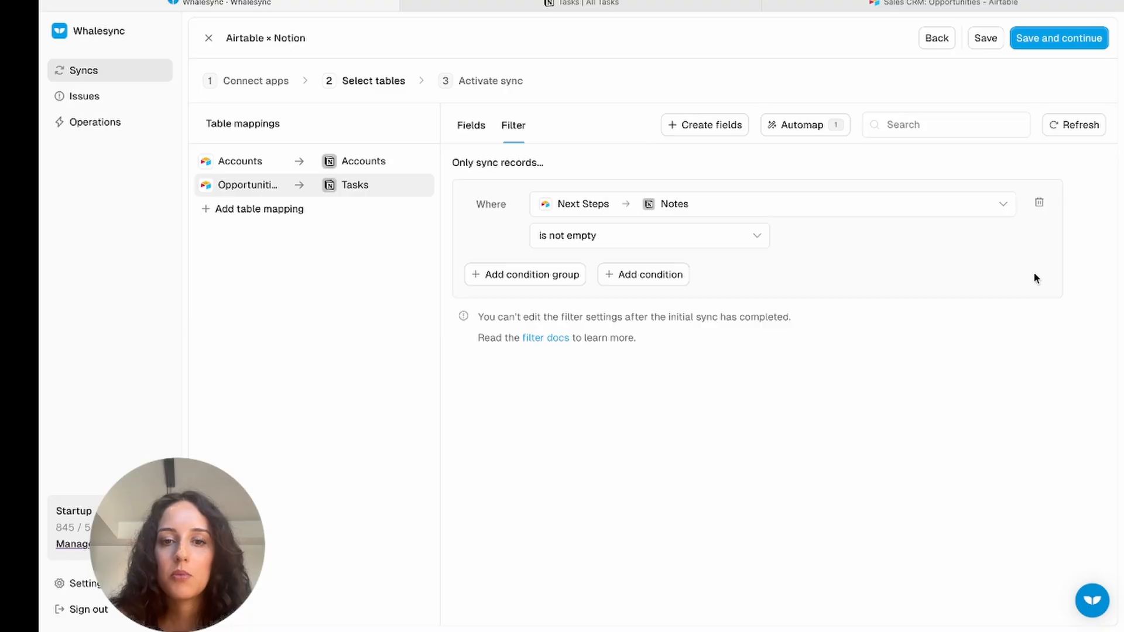
pyautogui.click(641, 276)
pyautogui.click(602, 277)
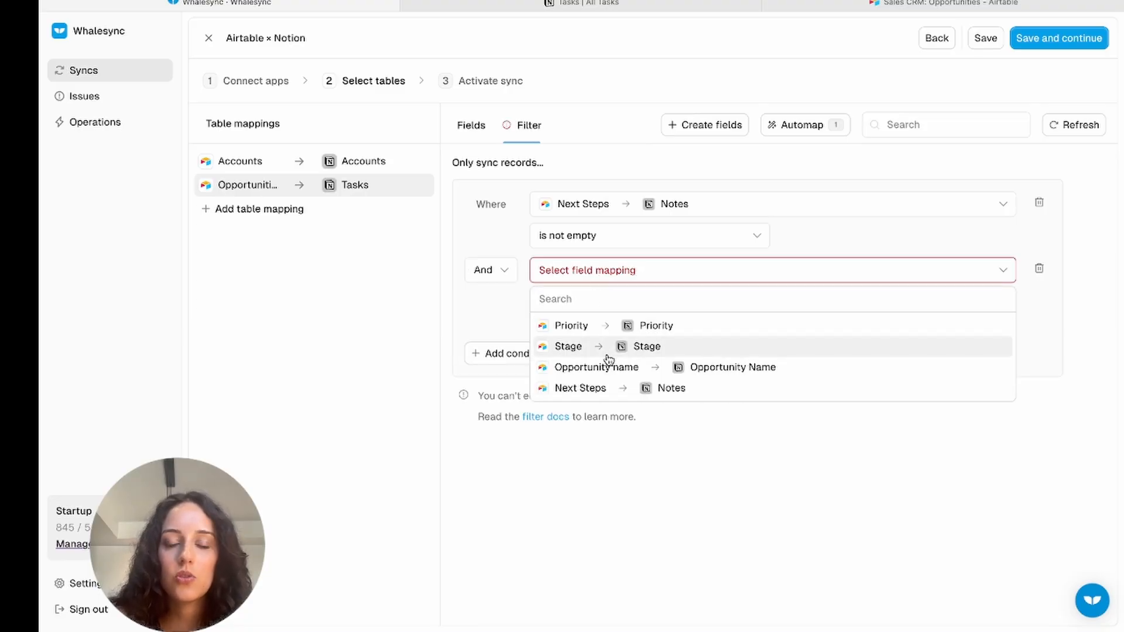
pyautogui.click(588, 347)
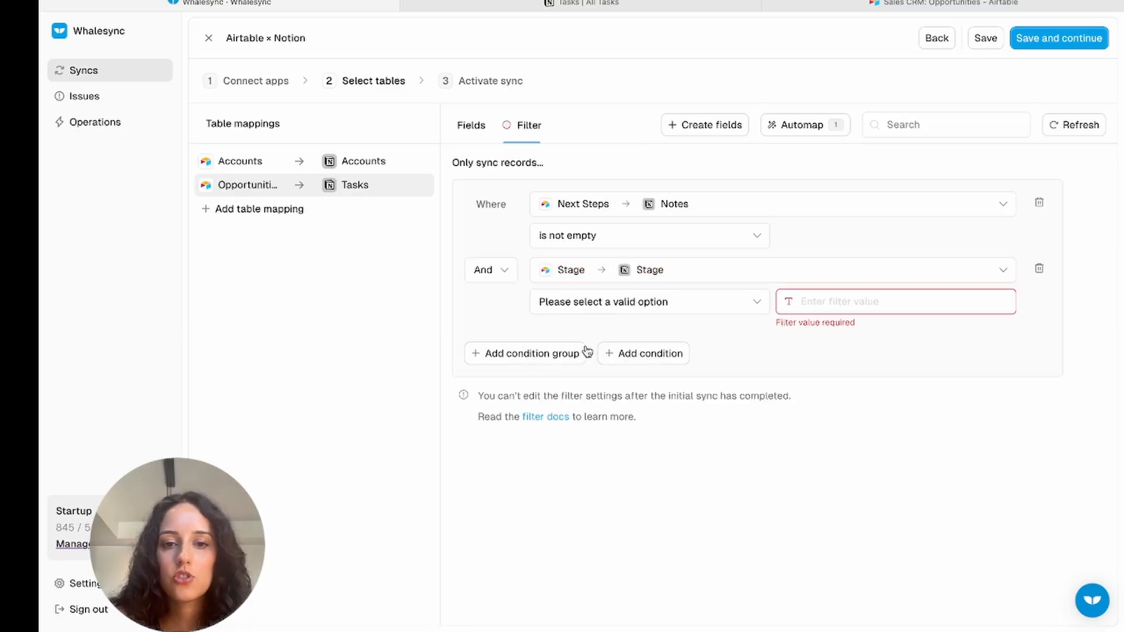
pyautogui.click(655, 309)
pyautogui.click(612, 379)
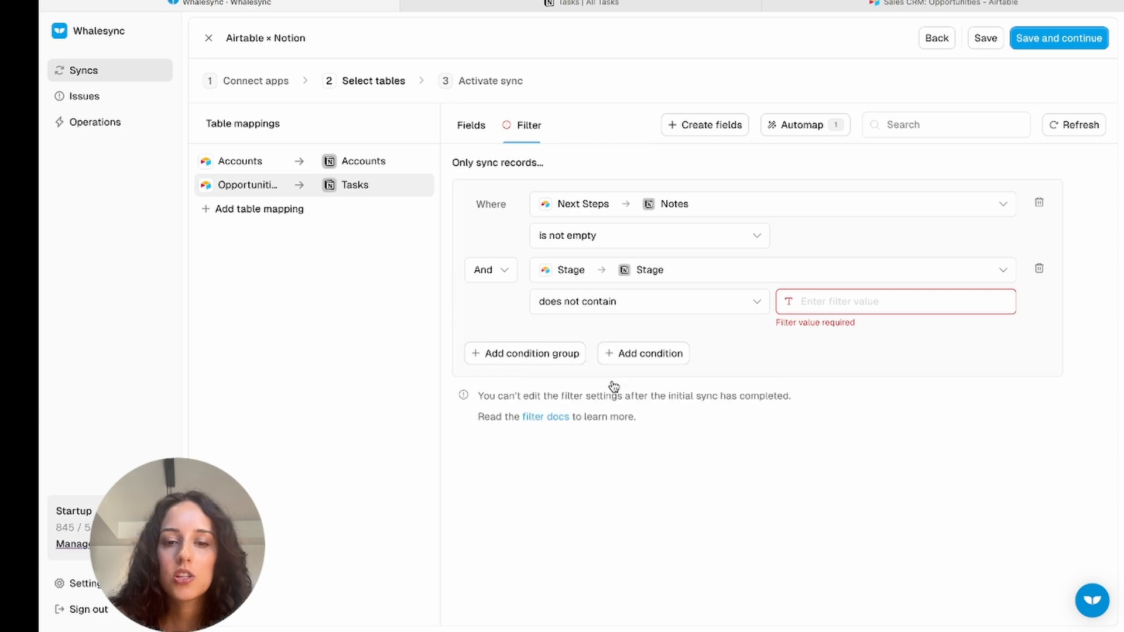
pyautogui.click(832, 303)
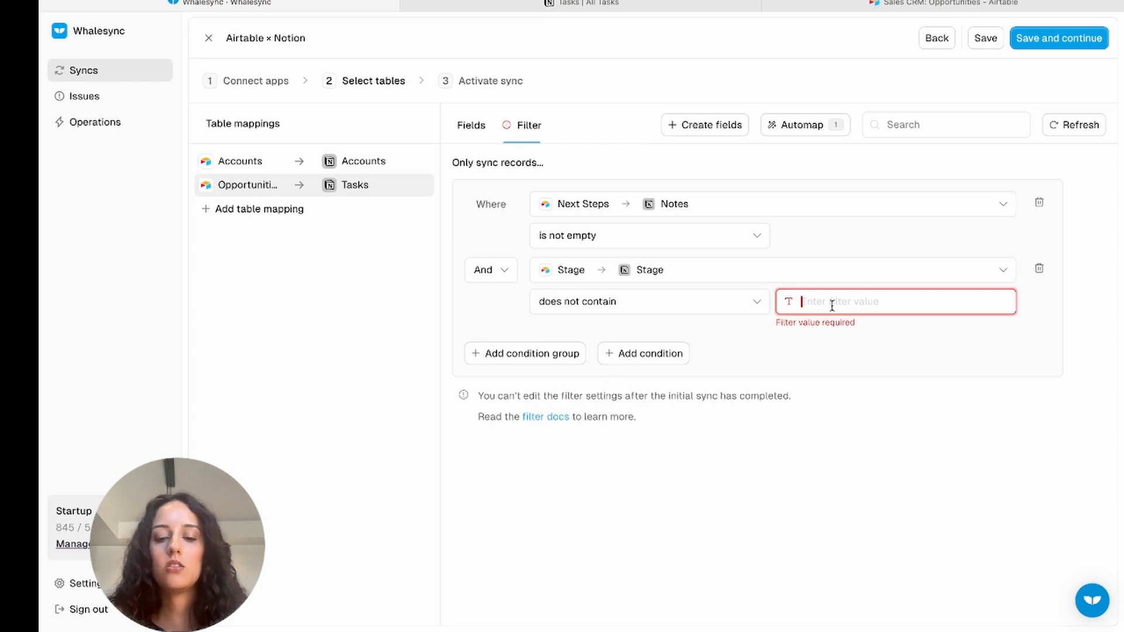
pyautogui.write('Closed')
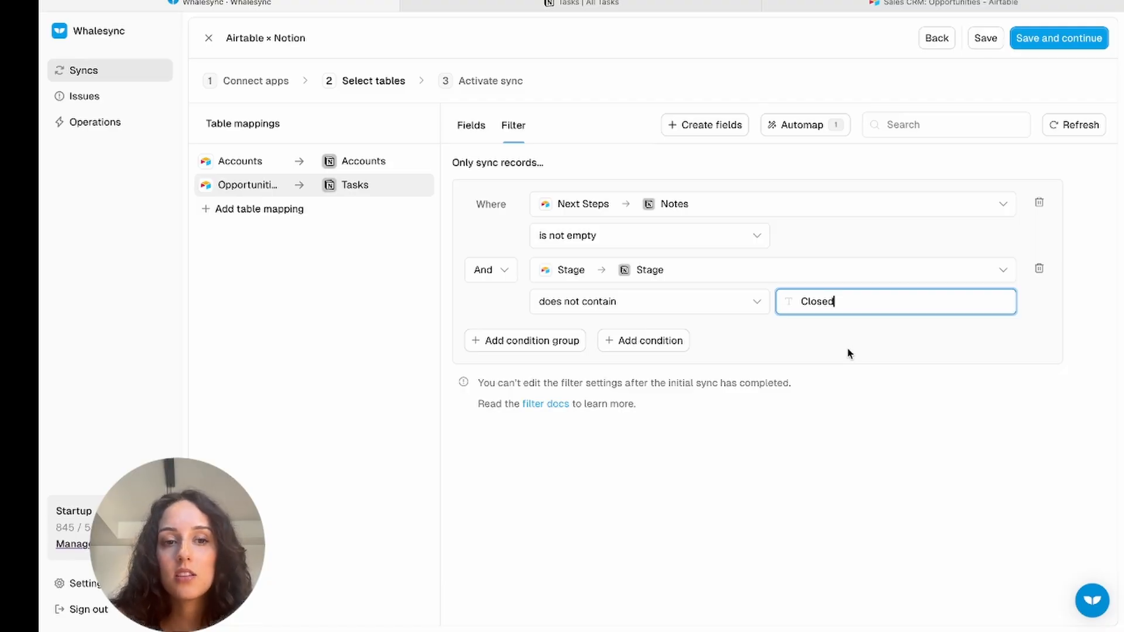
pyautogui.click(849, 391)
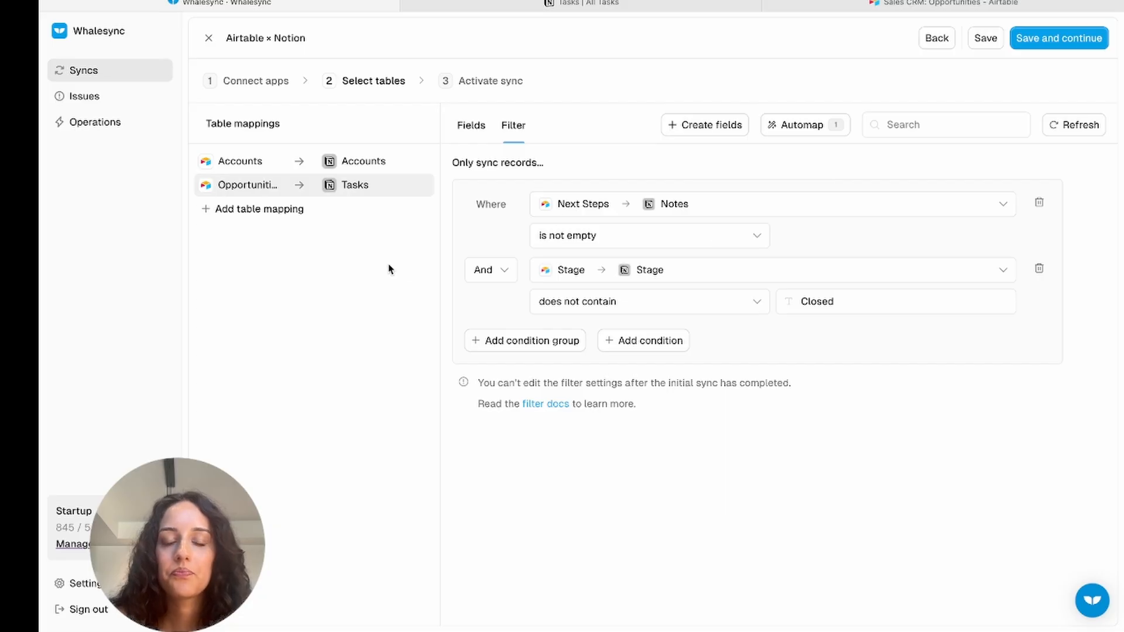
# Step: Review the Accounts mapping's filter and the Opportunities mapping's field pairs
pyautogui.click(261, 162)
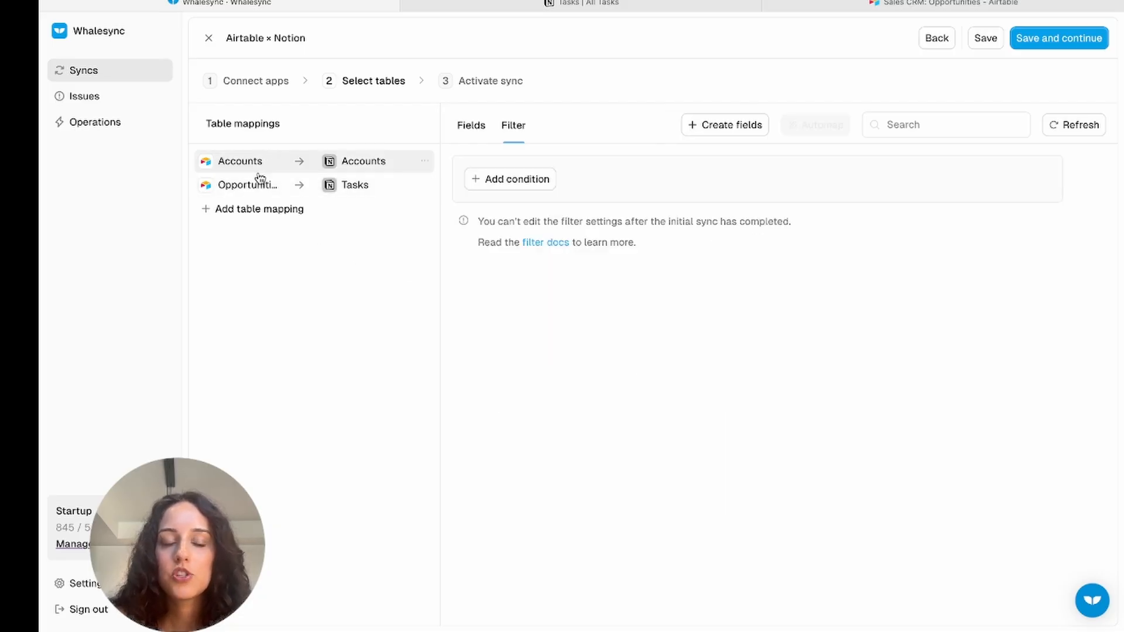
pyautogui.click(257, 185)
pyautogui.click(472, 125)
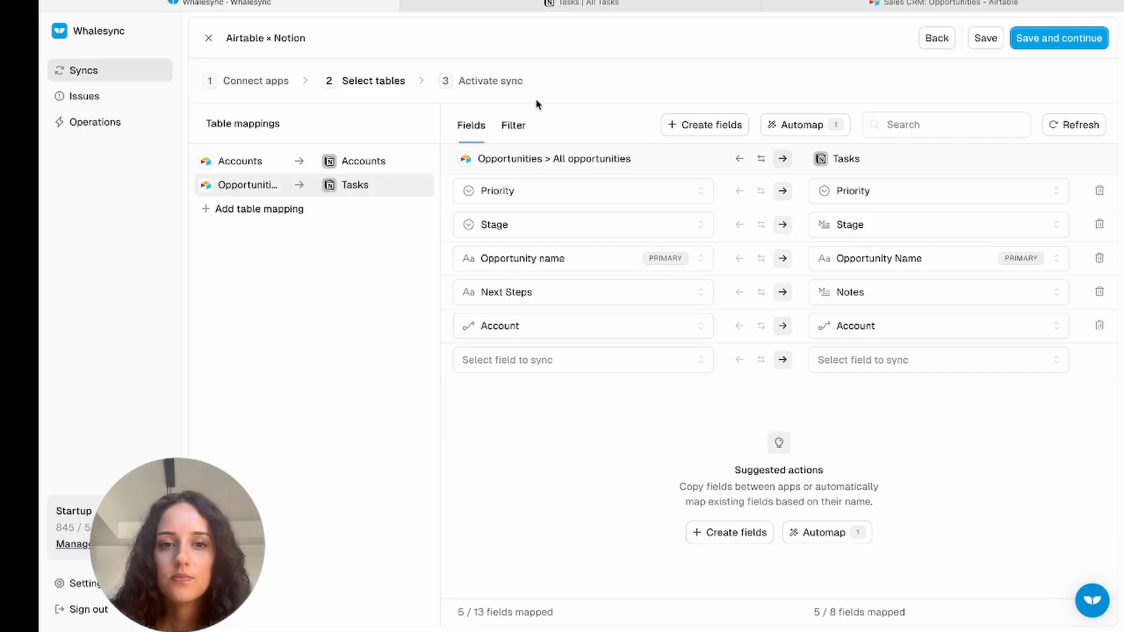
pyautogui.click(368, 168)
pyautogui.click(271, 186)
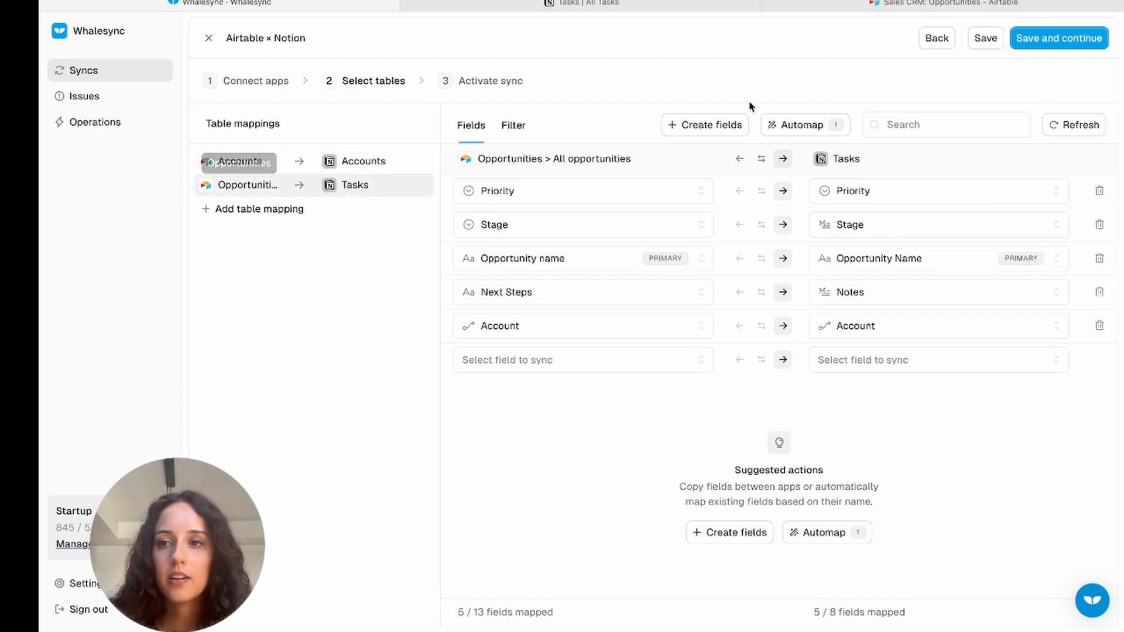
# Step: Save the table mappings and scan the existing Airtable and Notion records for potential data conflicts
pyautogui.click(1062, 41)
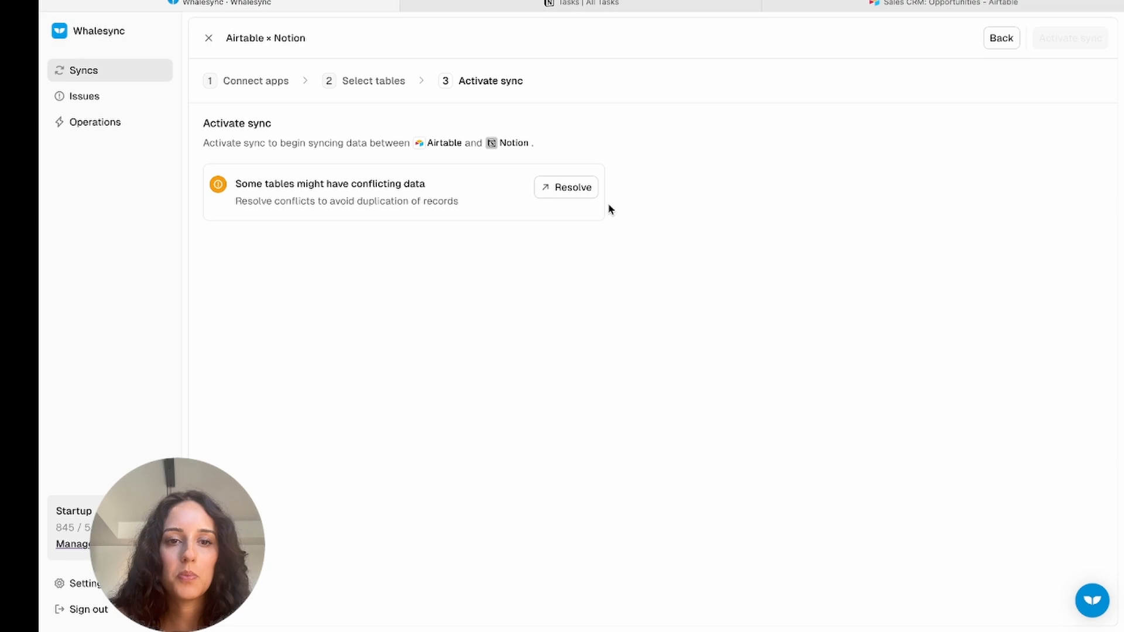
pyautogui.click(578, 188)
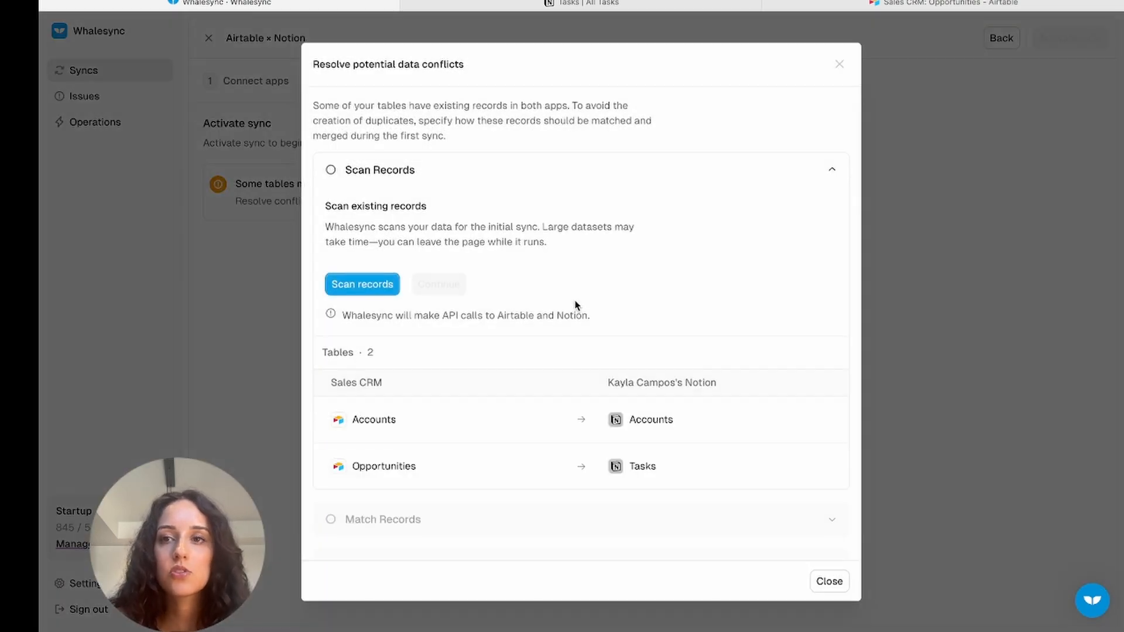
pyautogui.click(366, 286)
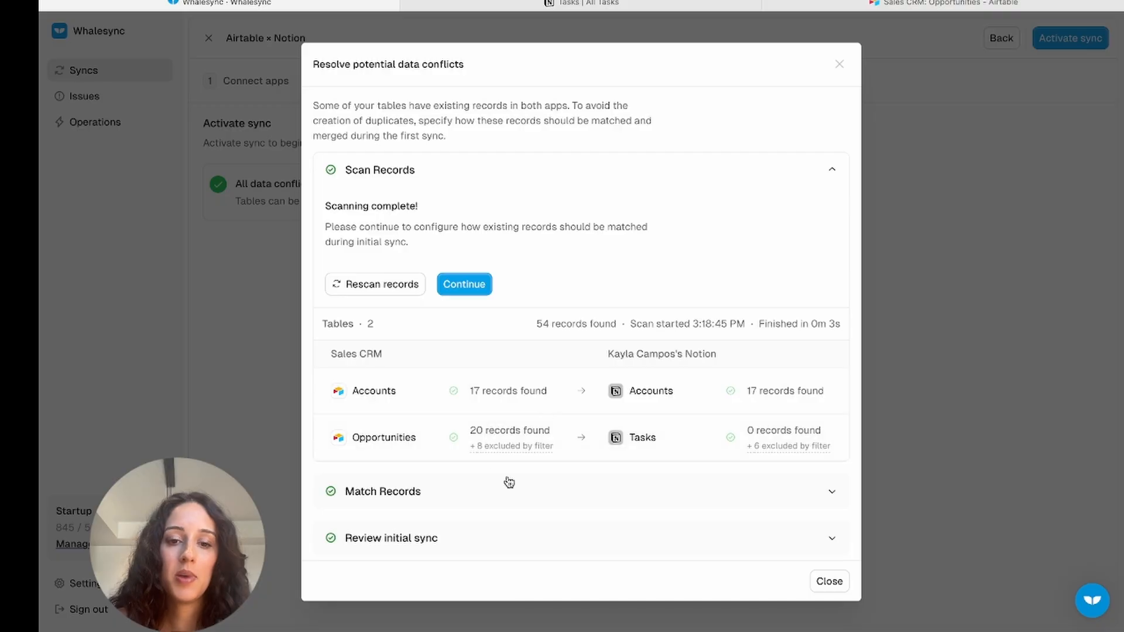
pyautogui.moveTo(582, 460)
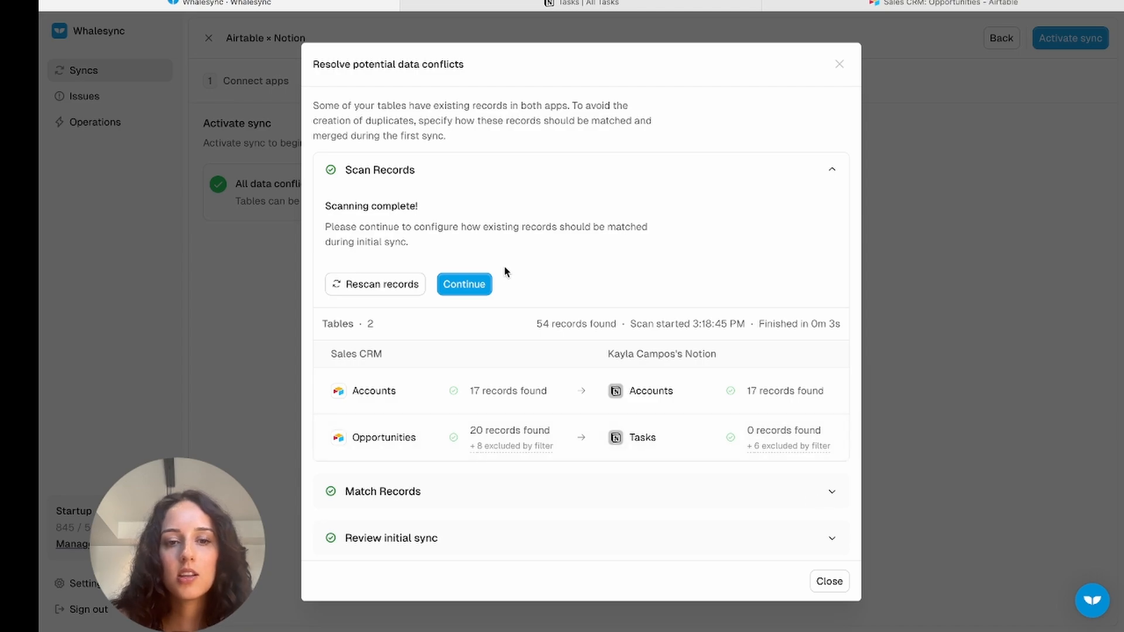
# Step: Review and confirm the initial sync preview for both table mappings, and activate the Airtable-to-Notion sync
pyautogui.click(480, 286)
pyautogui.click(360, 321)
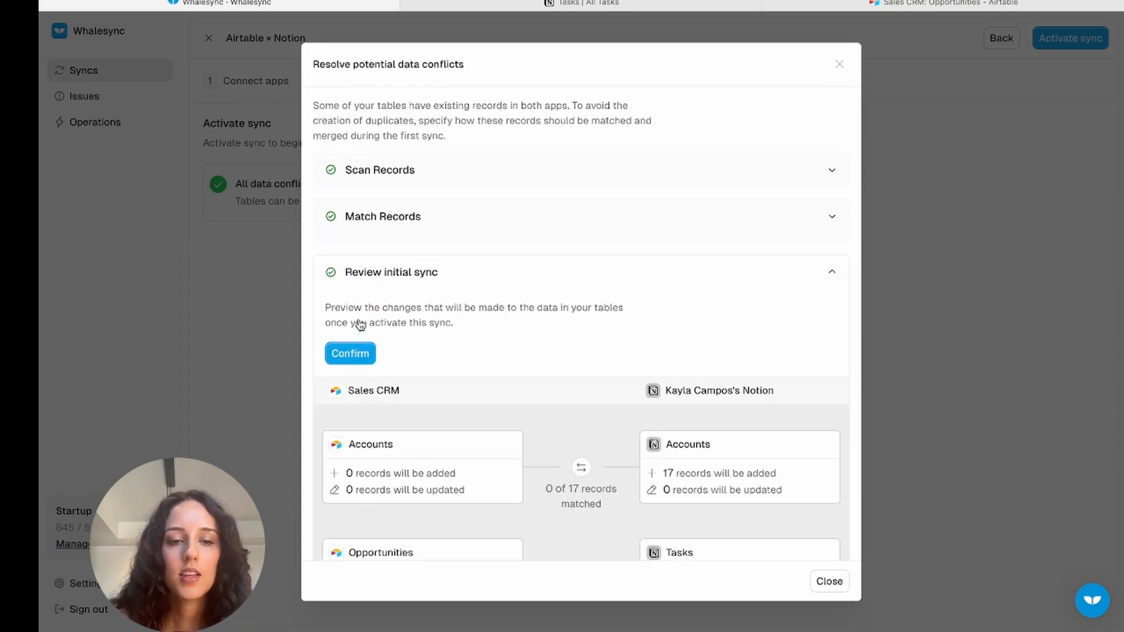
pyautogui.scroll(-3, 366, 371)
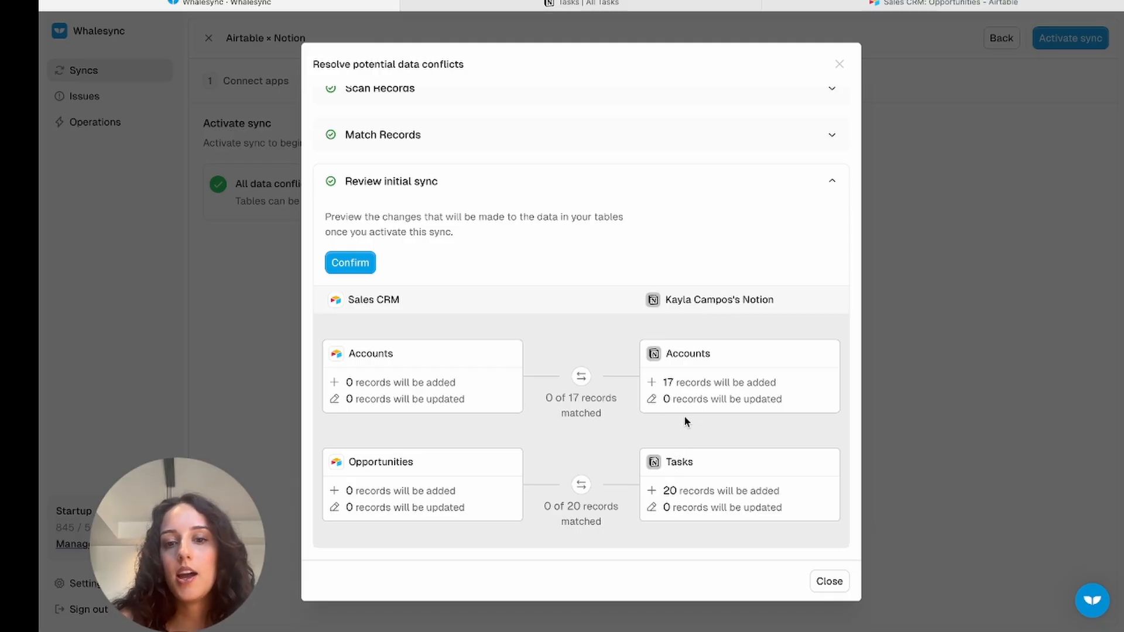
pyautogui.click(371, 264)
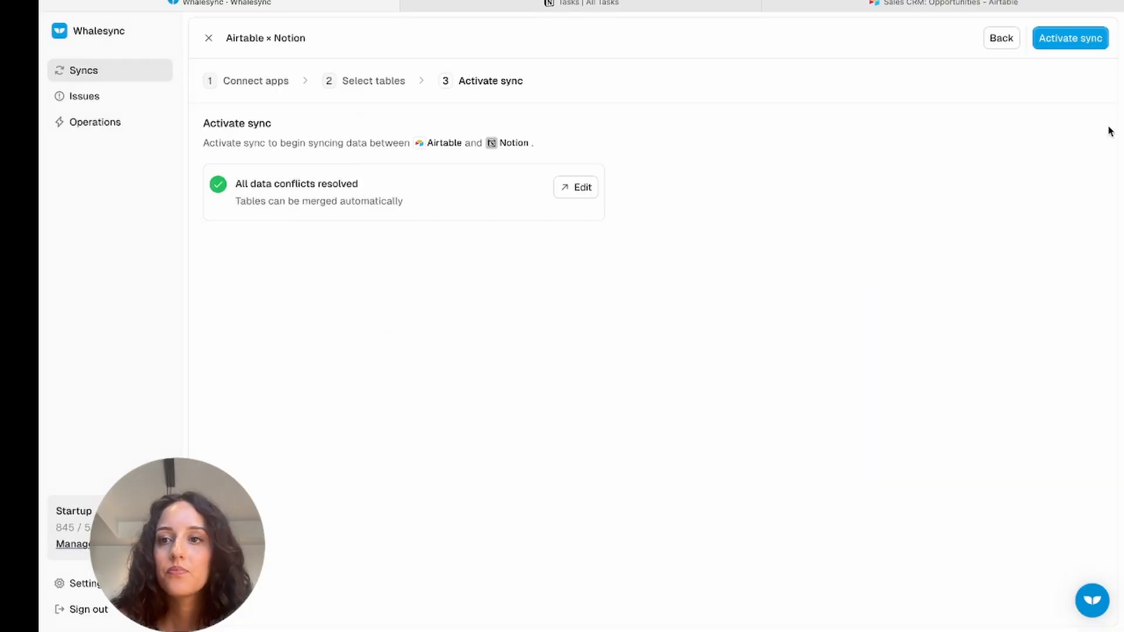
pyautogui.click(1076, 42)
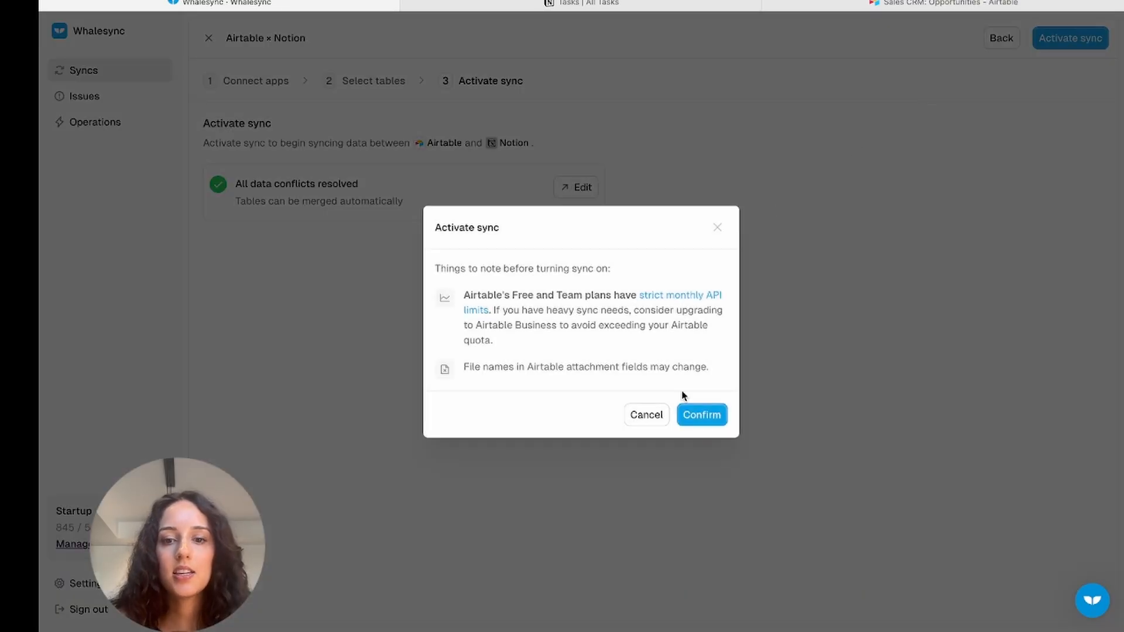
pyautogui.click(708, 420)
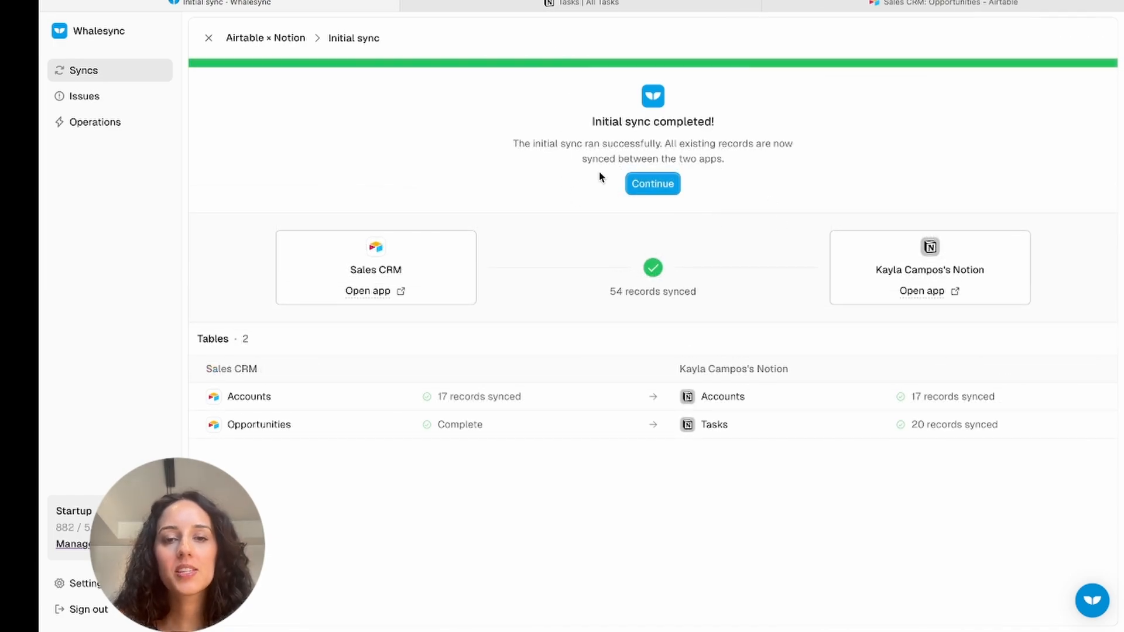
# Step: Switch to the Tasks database in Notion, look through the synced records, and delete the six tasks without an opportunity name
pyautogui.moveTo(628, 8)
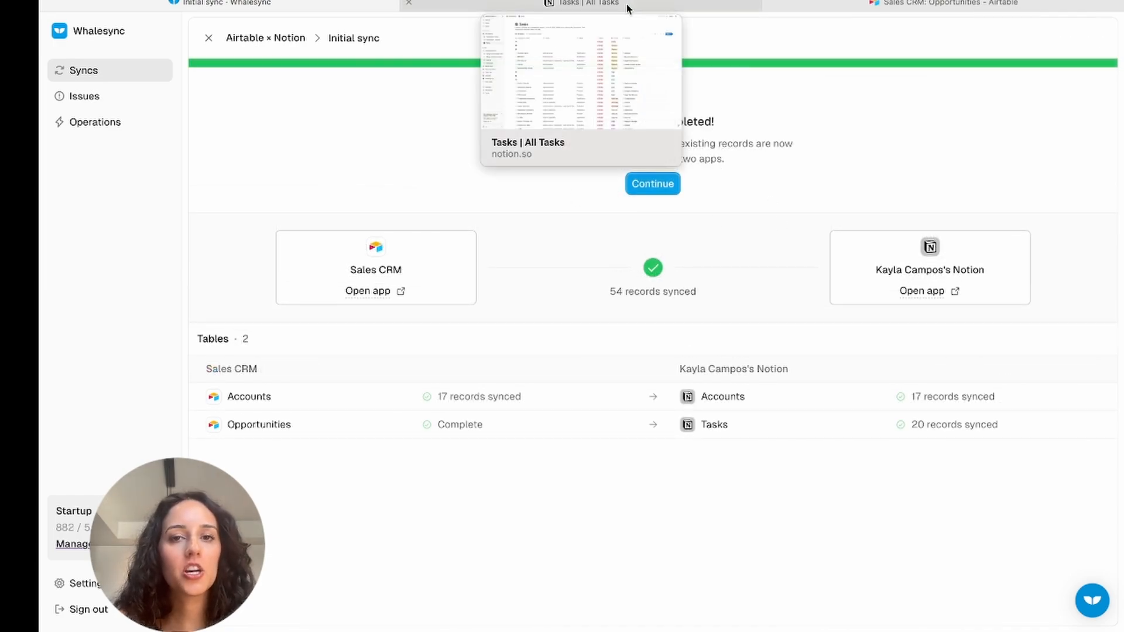
pyautogui.click(627, 8)
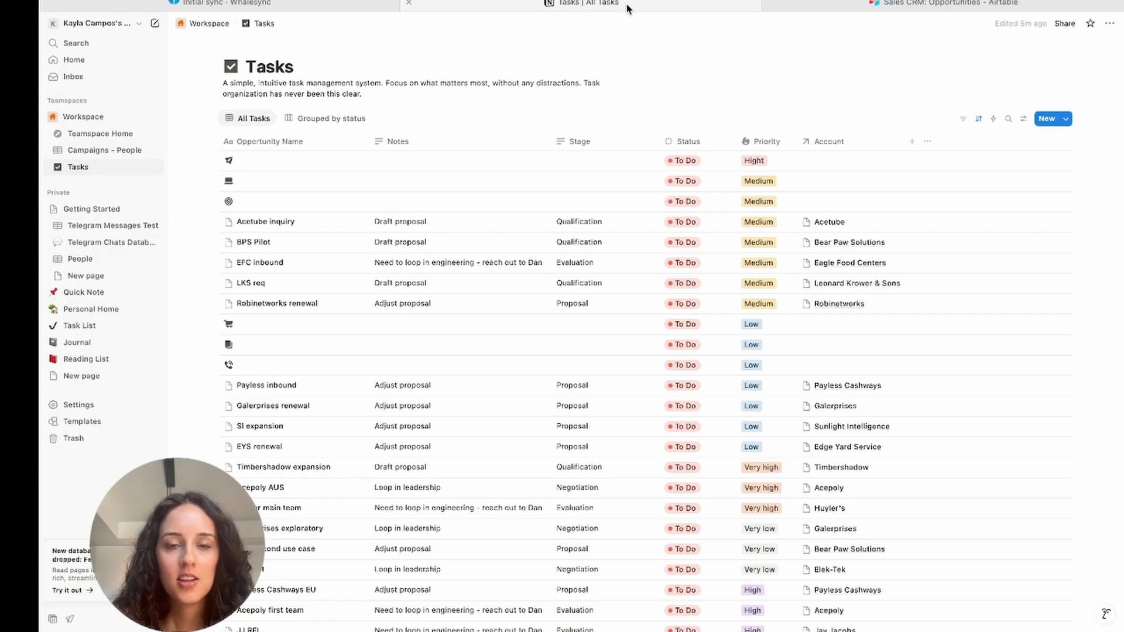
pyautogui.scroll(-3, 492, 221)
pyautogui.scroll(4, 347, 330)
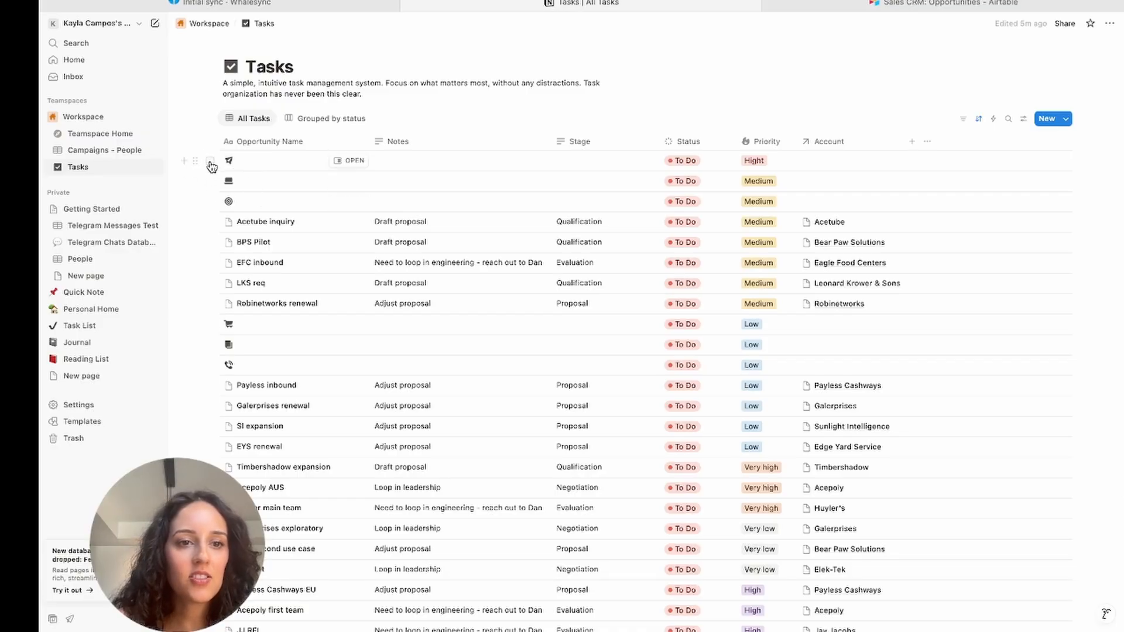
pyautogui.click(210, 162)
pyautogui.click(209, 181)
pyautogui.click(209, 202)
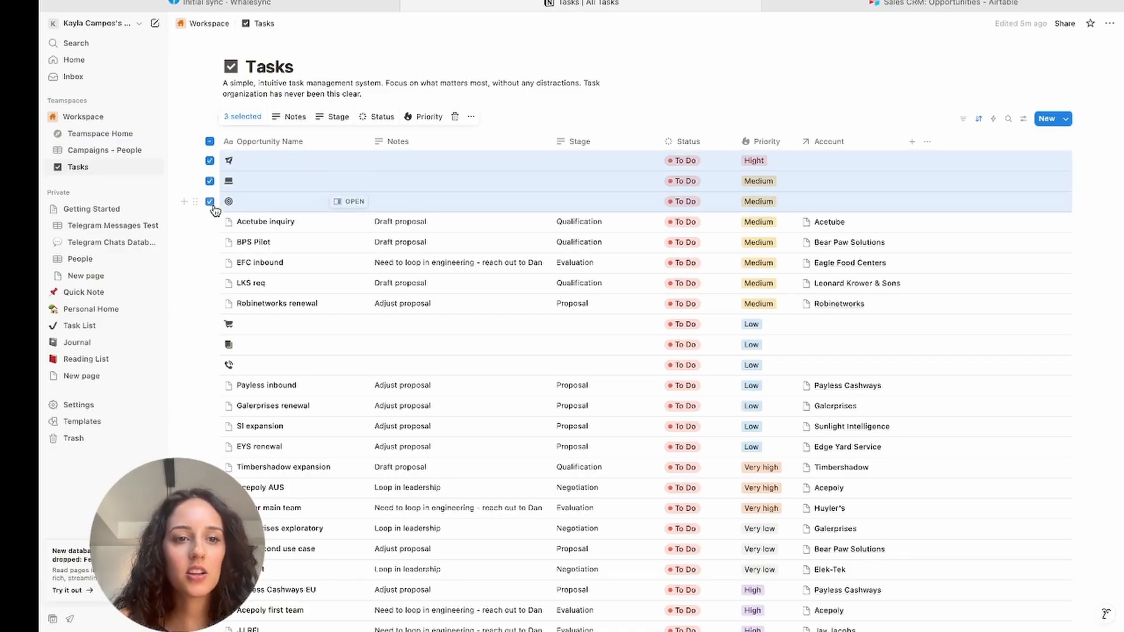
pyautogui.click(211, 325)
pyautogui.click(210, 345)
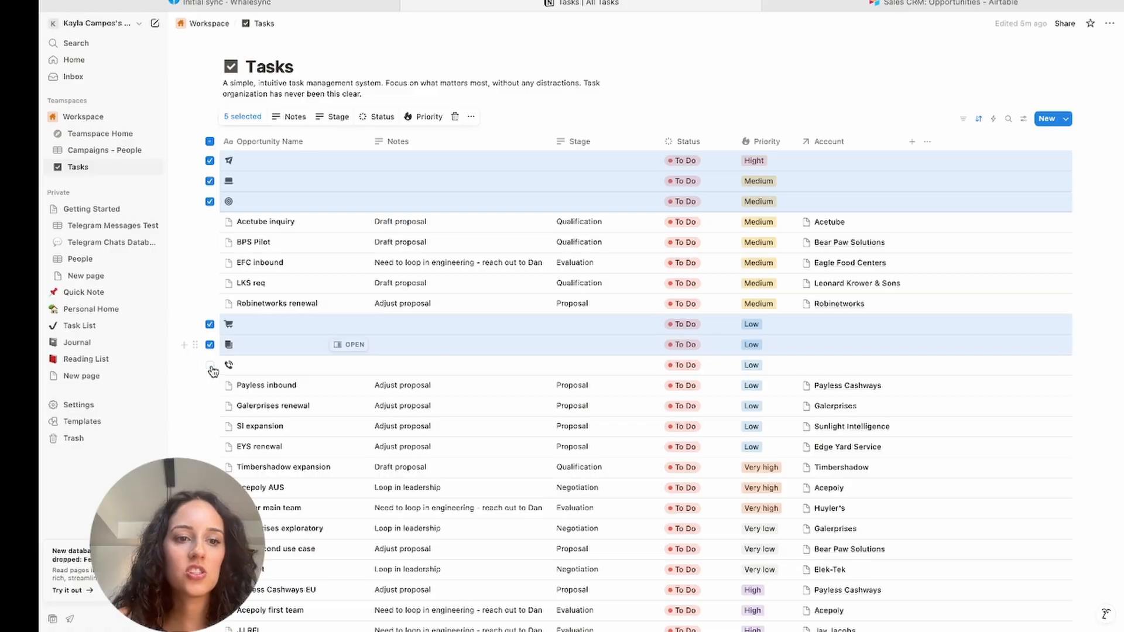
pyautogui.click(210, 366)
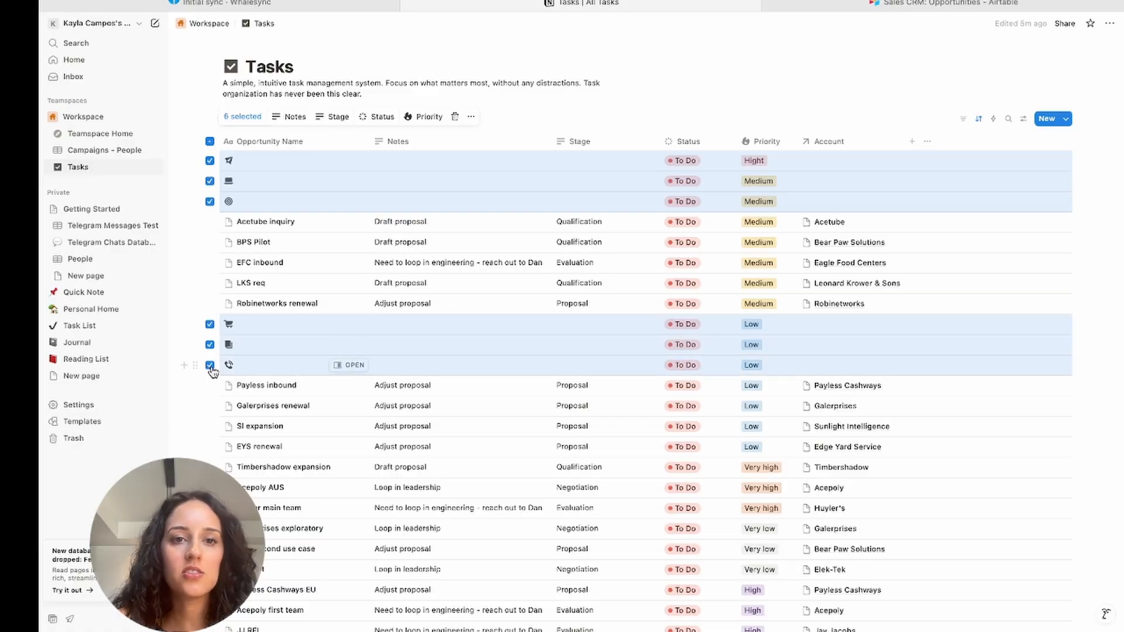
pyautogui.click(454, 117)
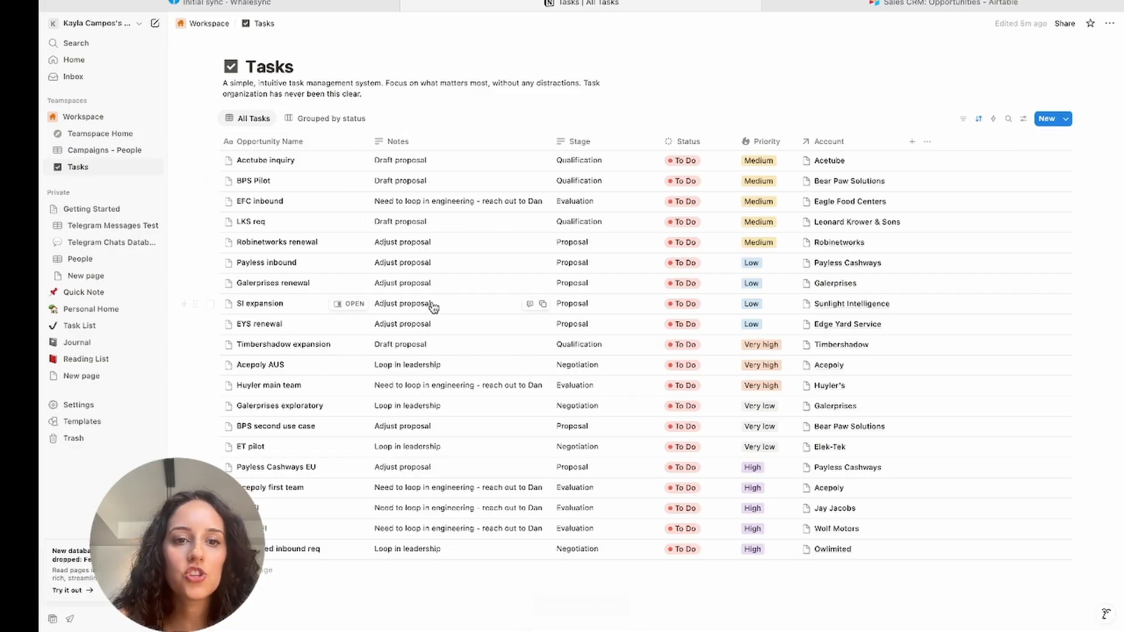
# Step: Compare the Notion tasks with Airtable's opportunities, and inspect the Accounts database linked from the Acetube inquiry task before returning to Tasks
pyautogui.click(808, 17)
pyautogui.click(669, 9)
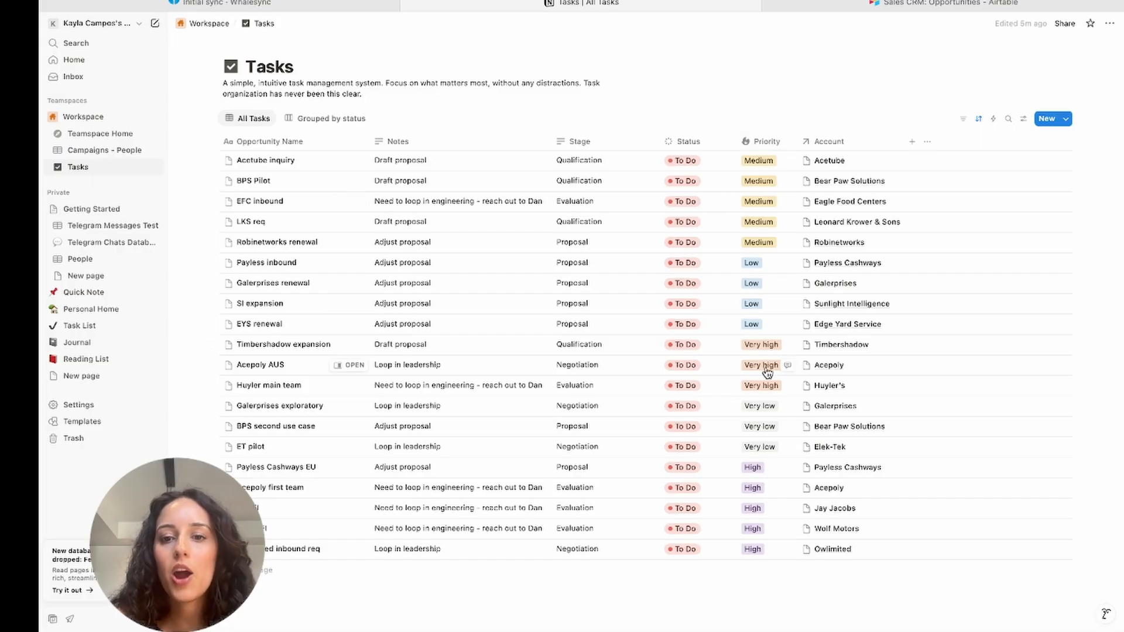
pyautogui.click(846, 6)
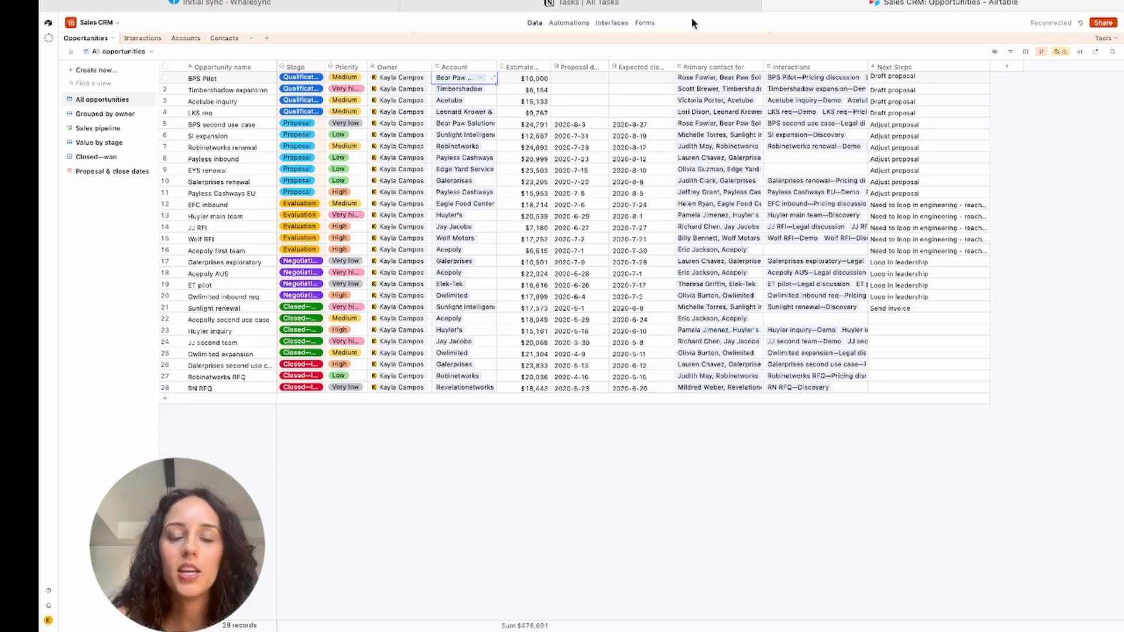
pyautogui.click(679, 3)
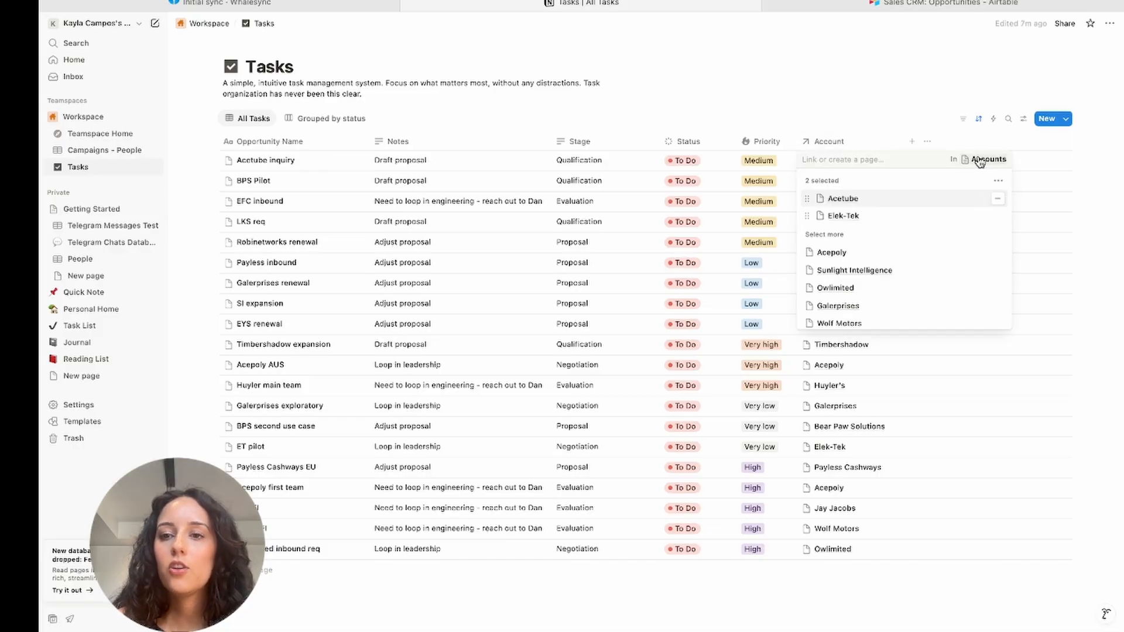
pyautogui.click(979, 160)
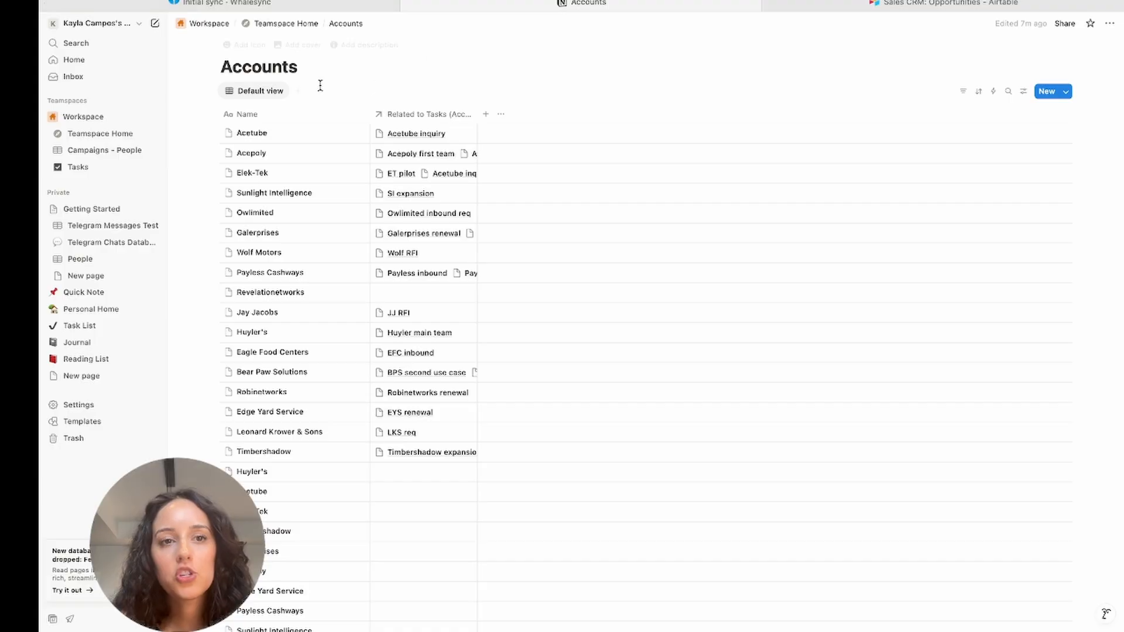
pyautogui.click(94, 168)
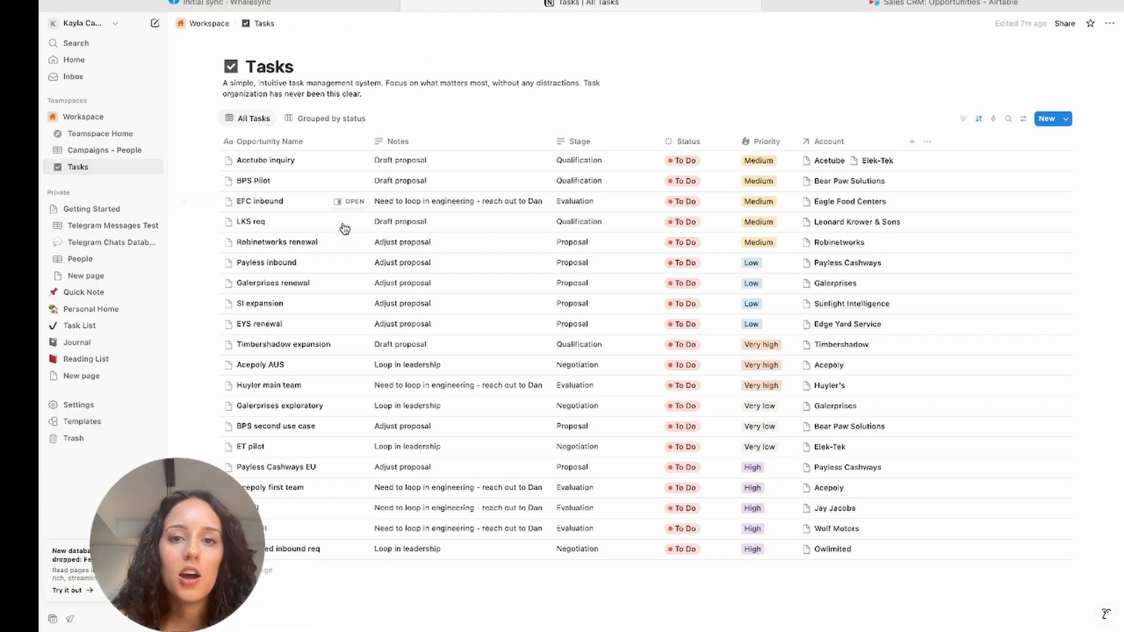
pyautogui.scroll(-2, 406, 348)
pyautogui.scroll(2, 402, 370)
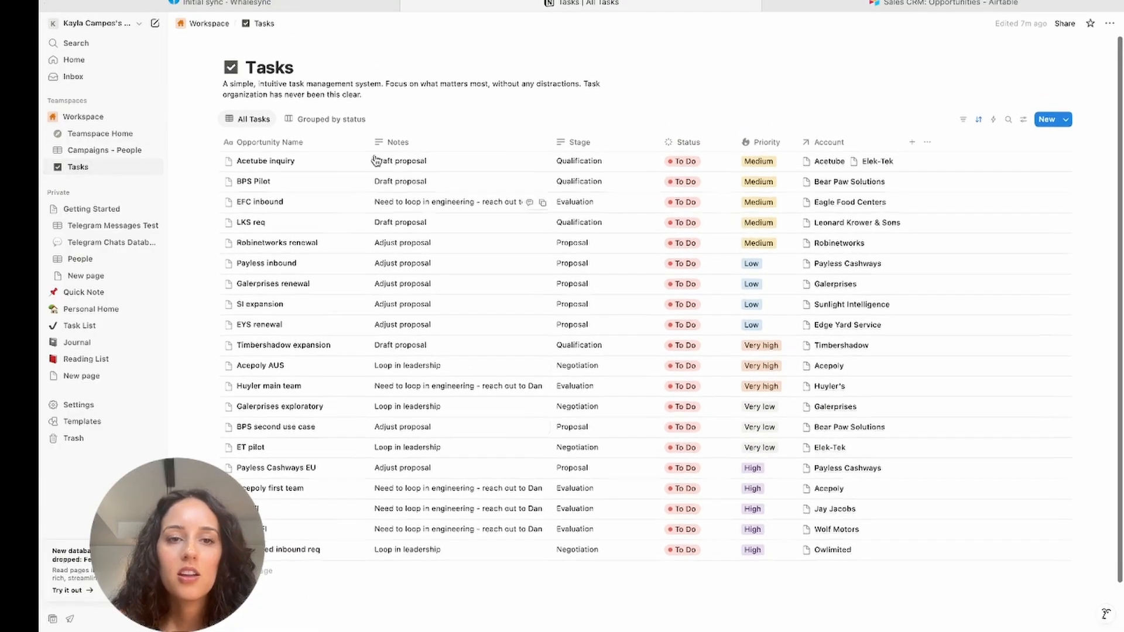
# Step: Return to Whalesync and continue from the initial sync to its overview, and view the Airtable opportunities and the Notion tasks
pyautogui.click(370, 7)
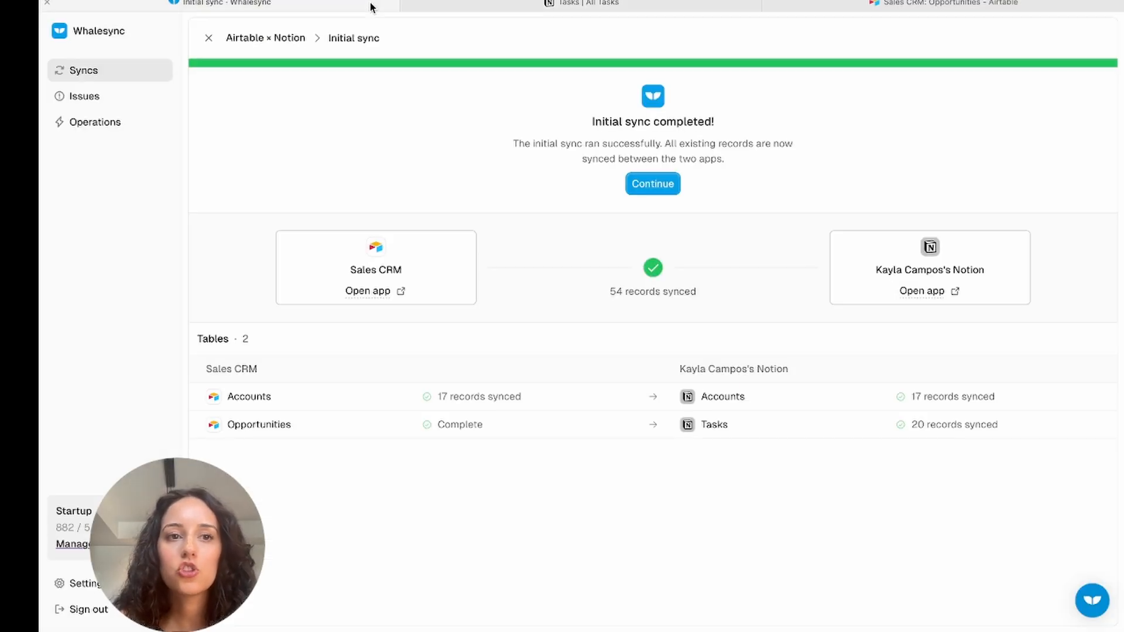
pyautogui.click(662, 186)
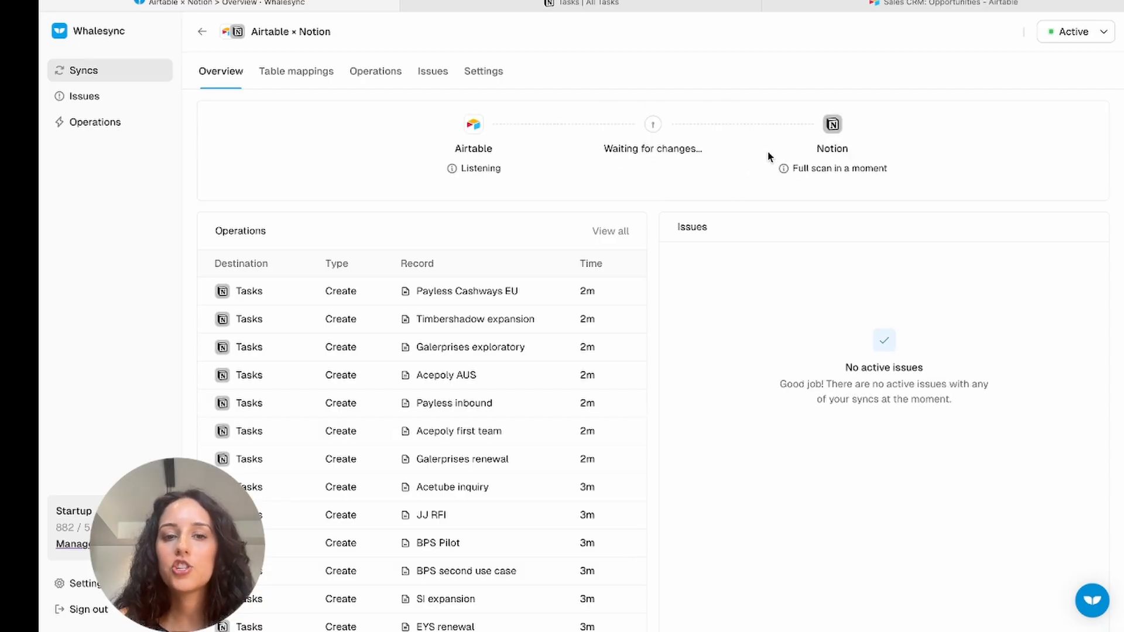
pyautogui.click(854, 3)
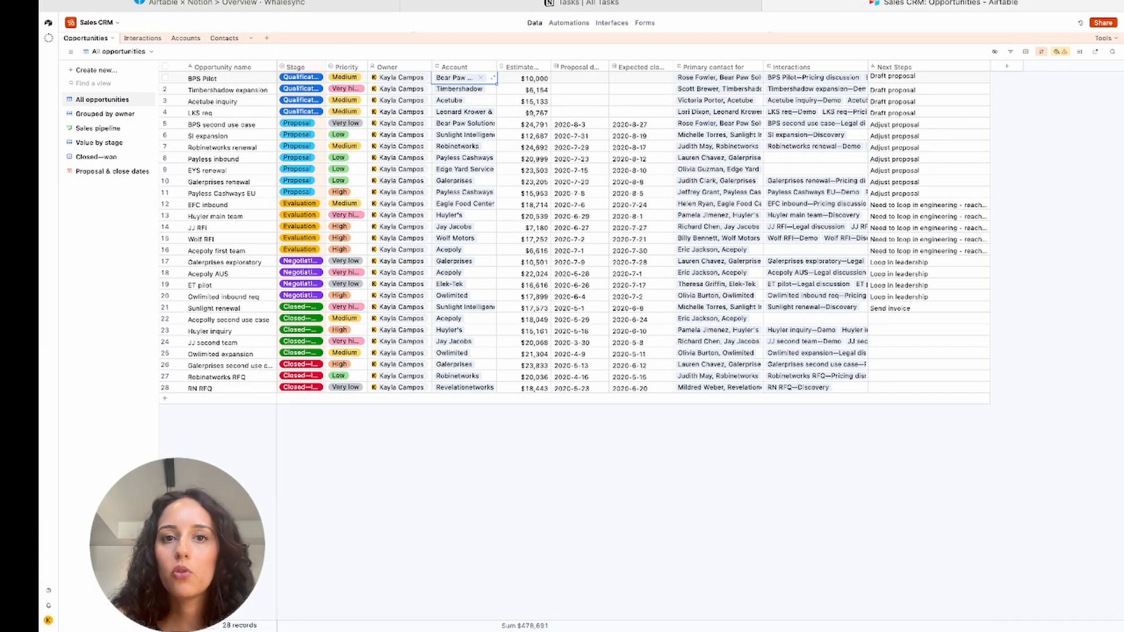
pyautogui.click(659, 8)
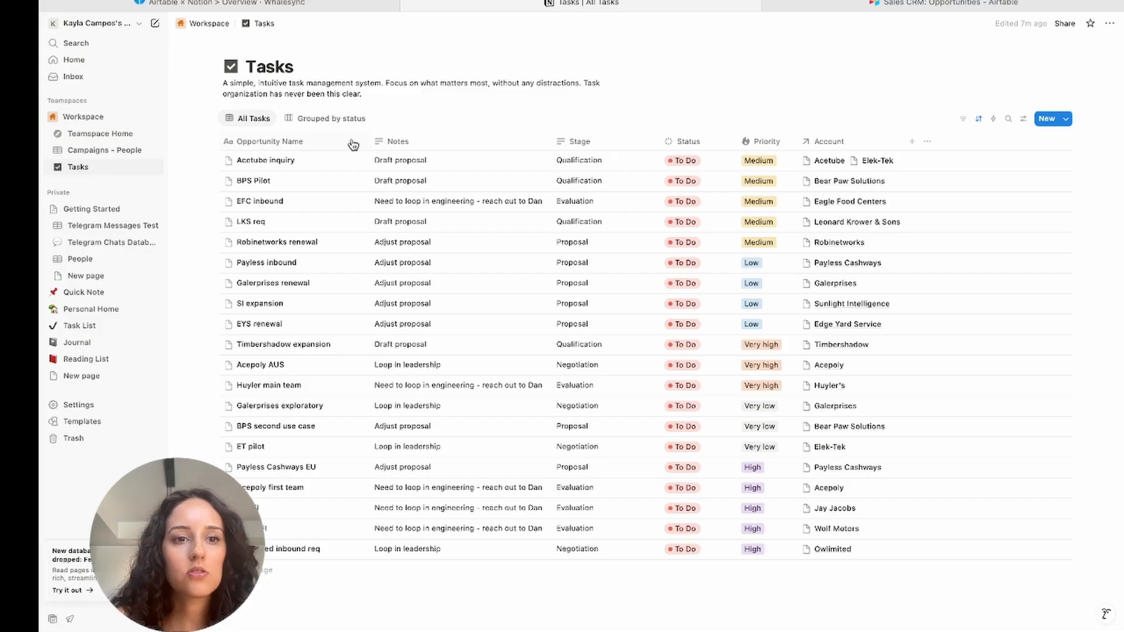
# Step: Switch to Airtable and set the Next Steps field of the BPS Pilot opportunity to "Loop in product team"
pyautogui.click(937, 3)
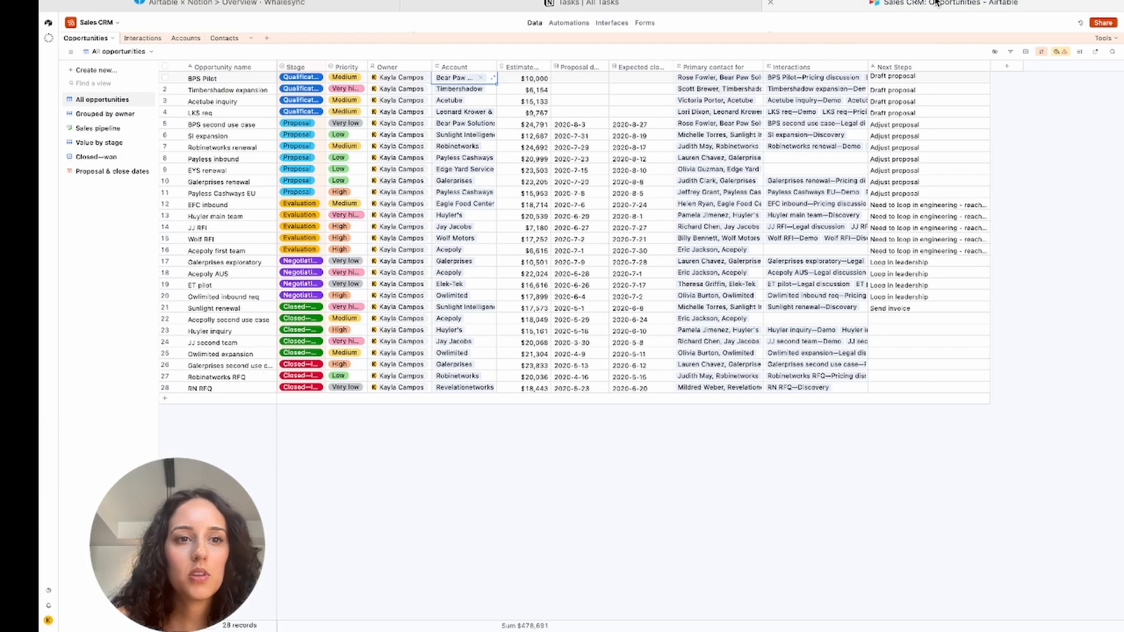
pyautogui.click(908, 81)
pyautogui.click(907, 79)
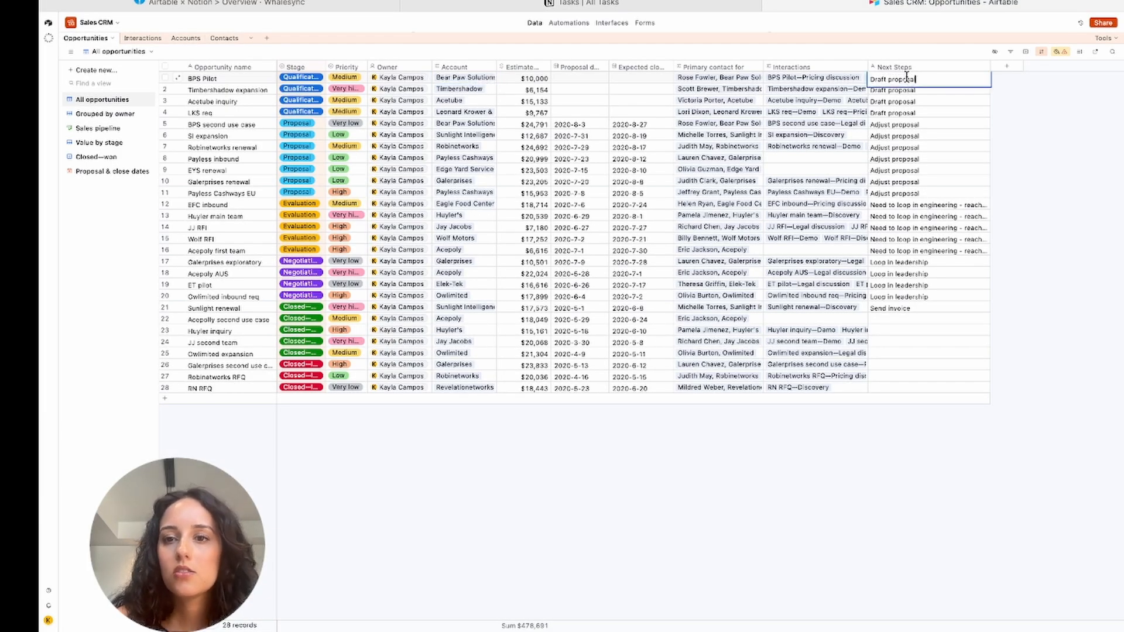
pyautogui.click(670, 3)
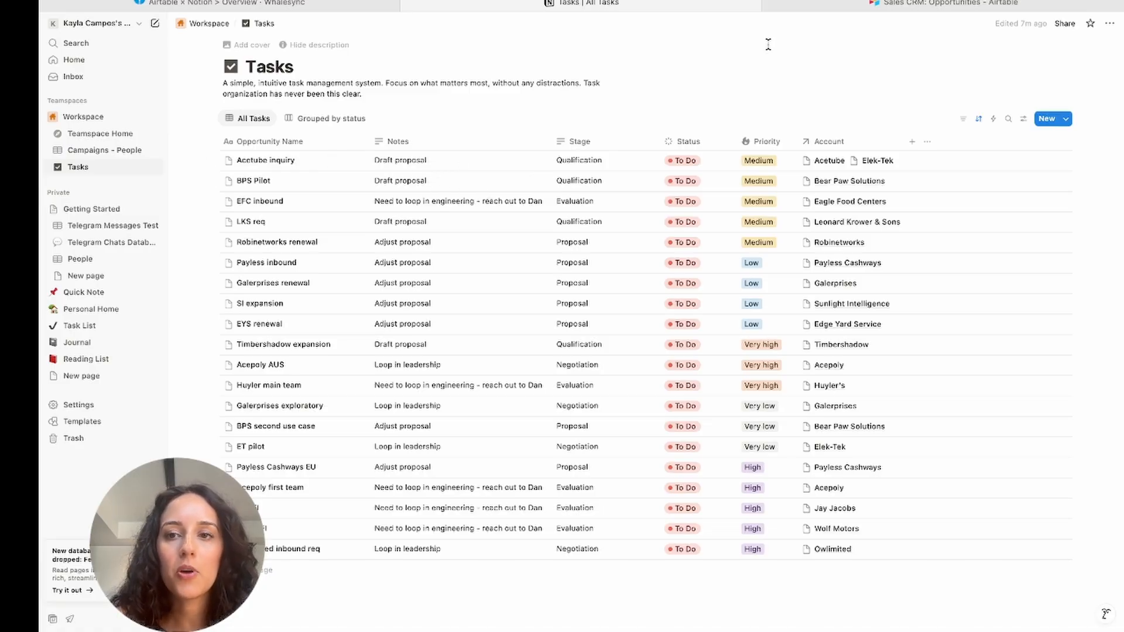
pyautogui.click(849, 7)
pyautogui.moveTo(923, 81); pyautogui.dragTo(869, 82)
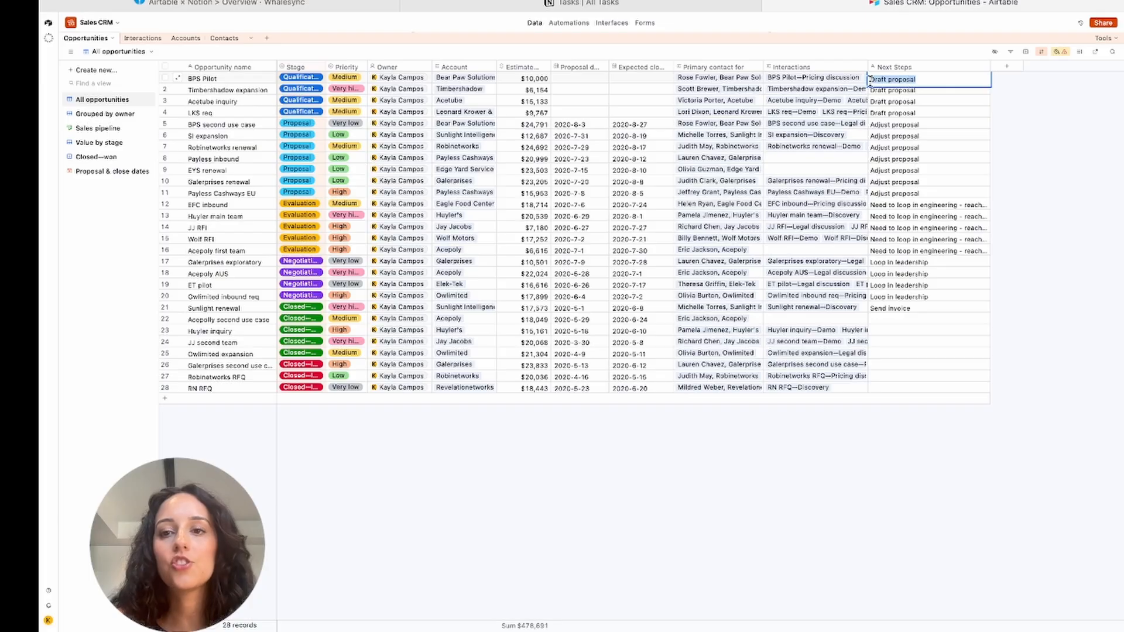
pyautogui.press('BackSpace')
pyautogui.write('Loop in product')
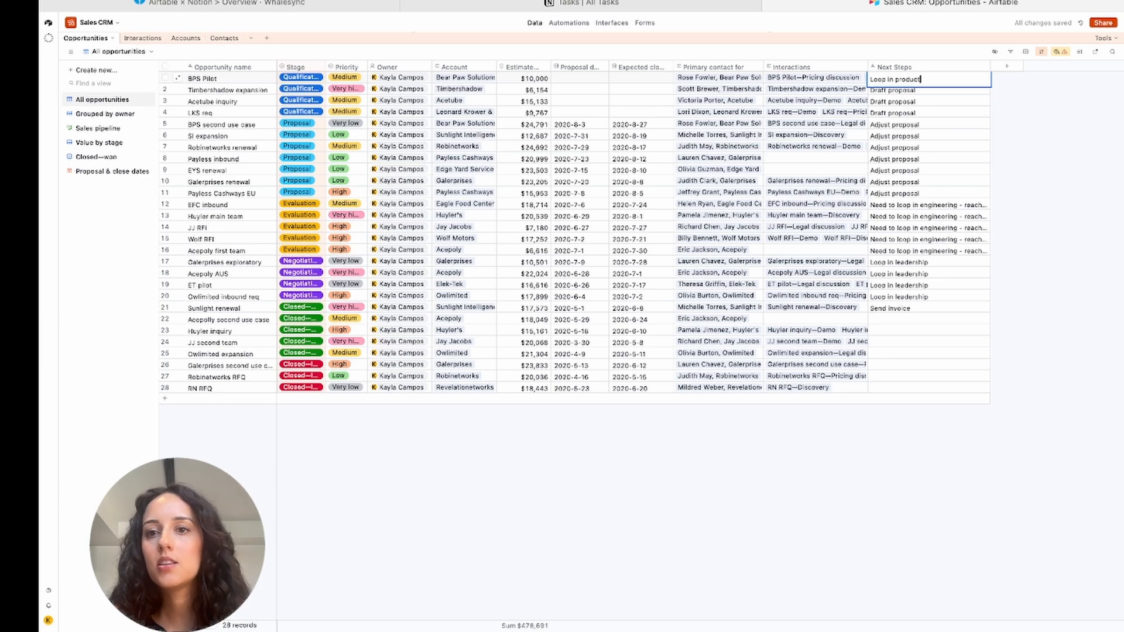
pyautogui.write(' team')
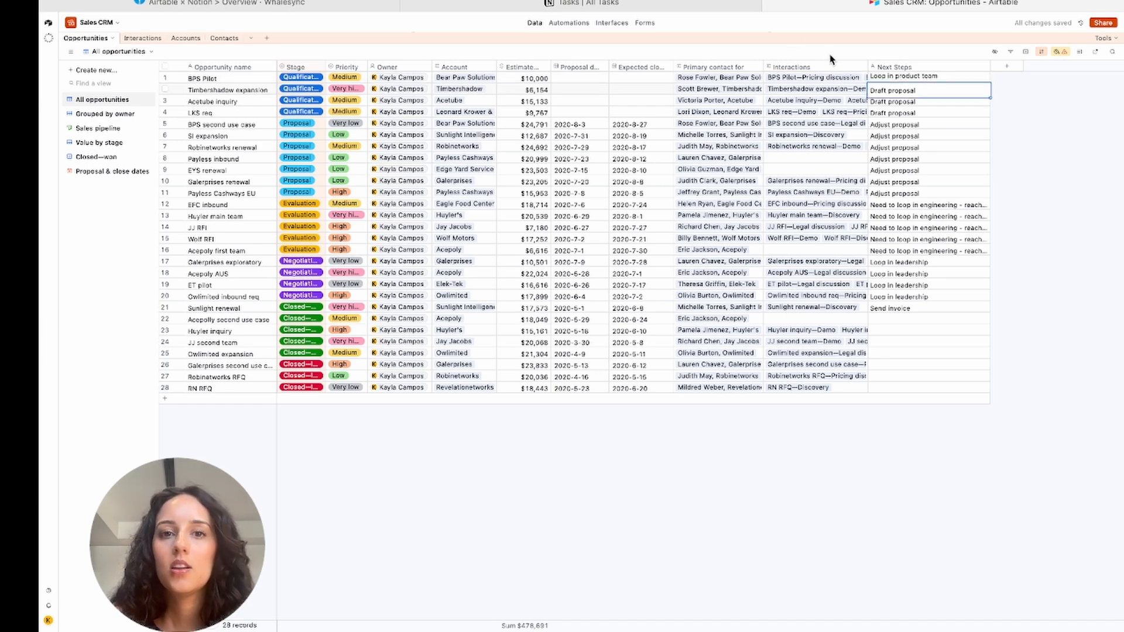
# Step: Check the sync's status in Whalesync and the BPS Pilot task's Notes in Notion, and return to Airtable
pyautogui.click(364, 3)
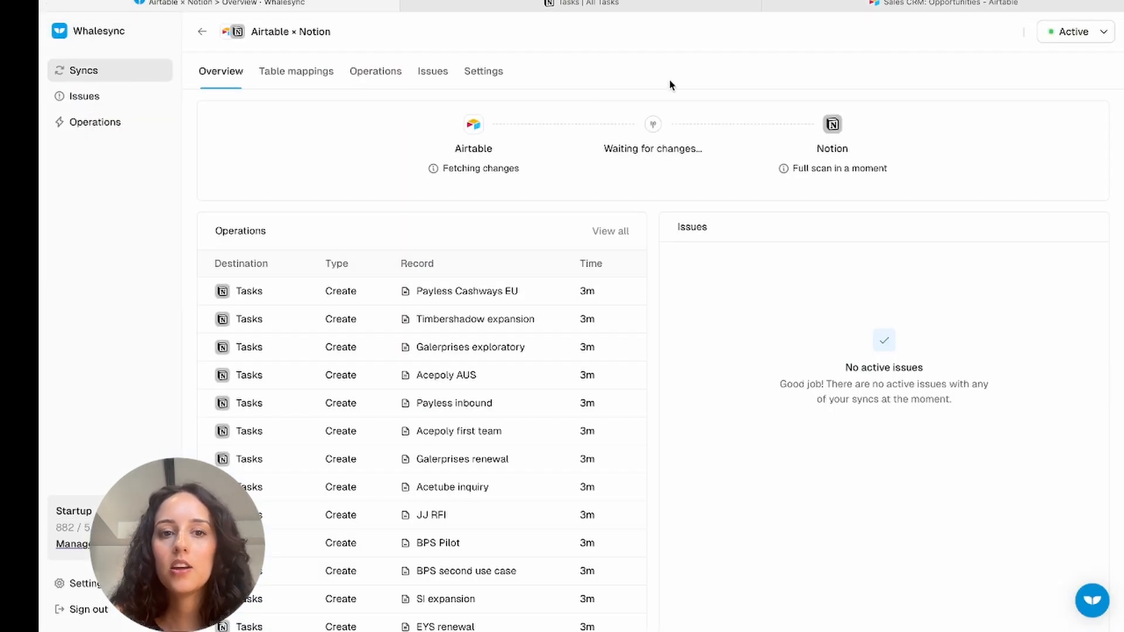
pyautogui.moveTo(500, 183)
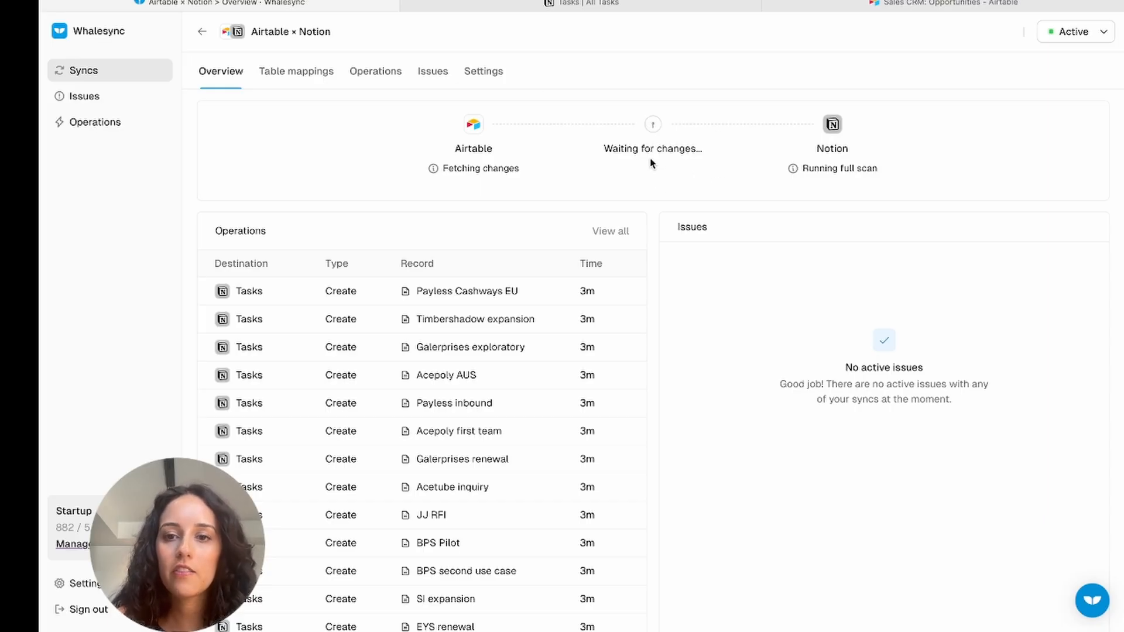
pyautogui.moveTo(820, 171)
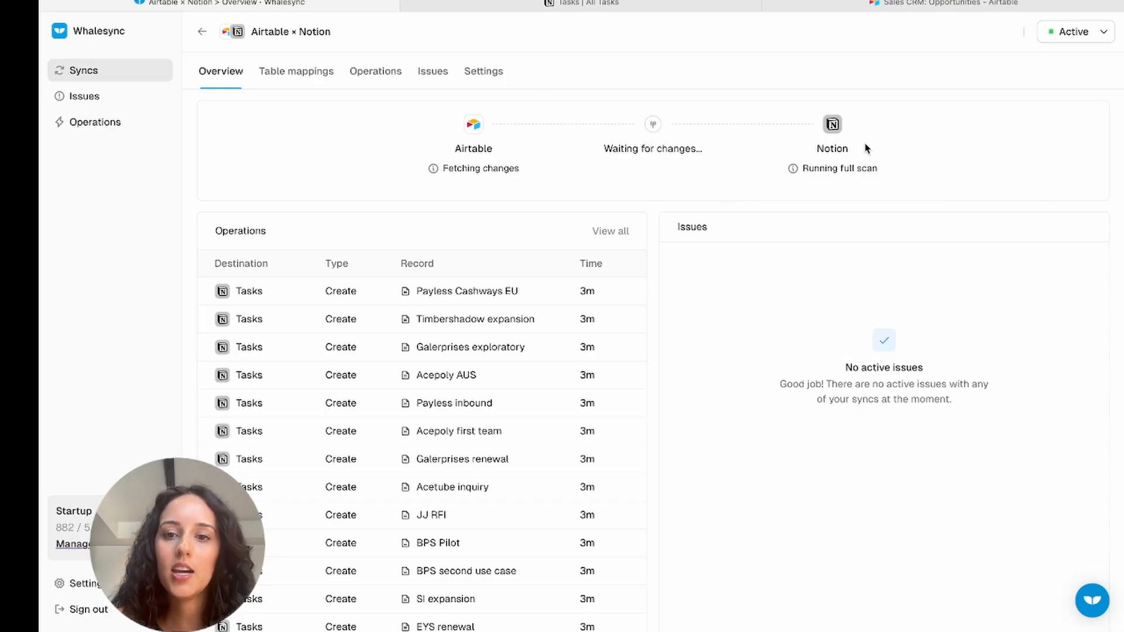
pyautogui.hotkey('ctrl', 'Tab')
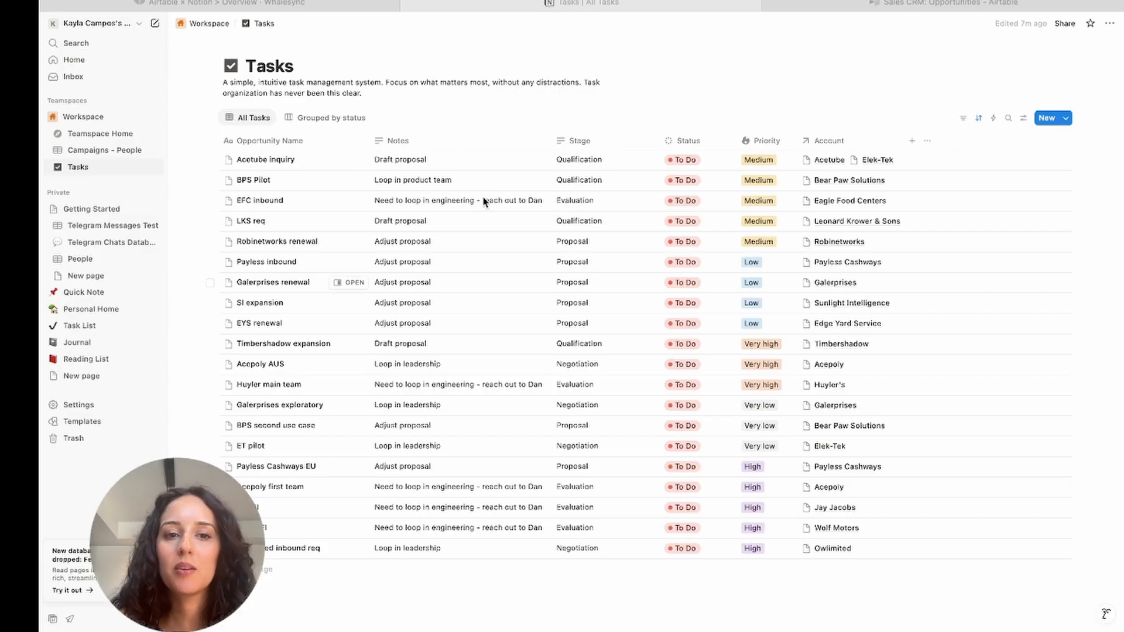
pyautogui.click(918, 4)
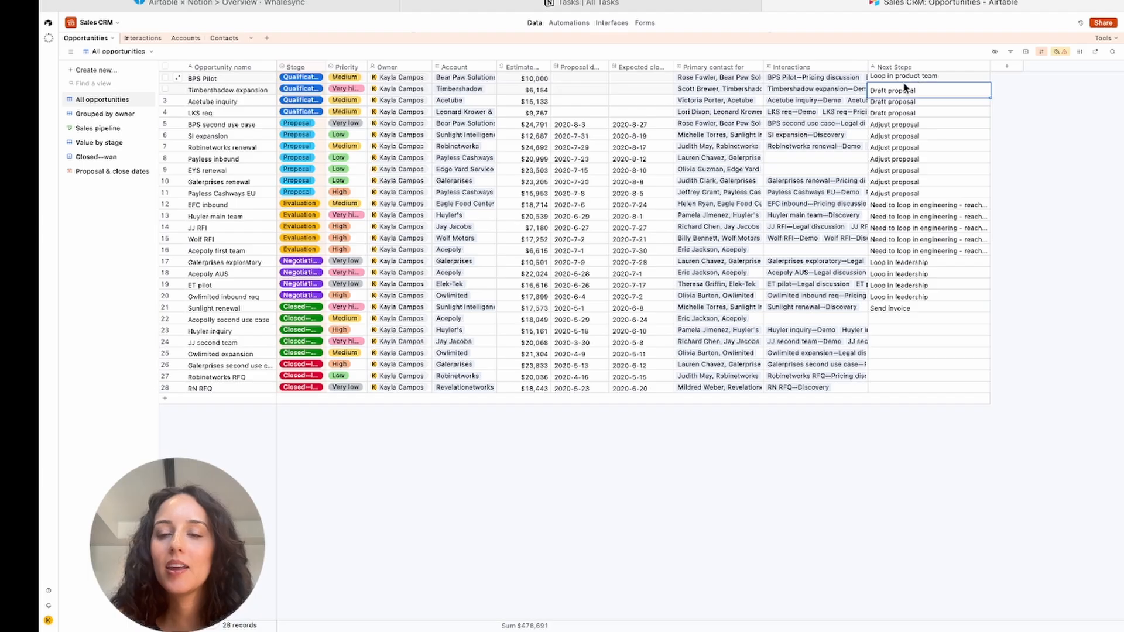